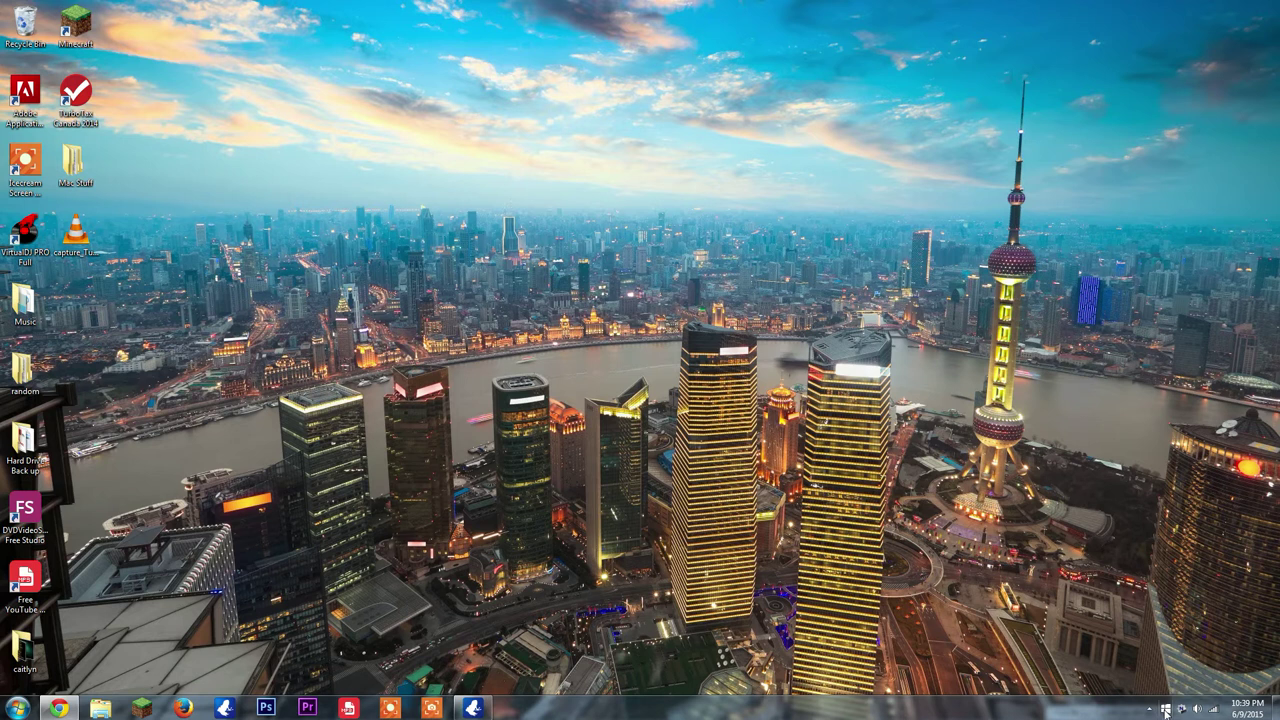
Step: Open Get Windows 10 from the tray and shift its window slightly up and left
click(1165, 710)
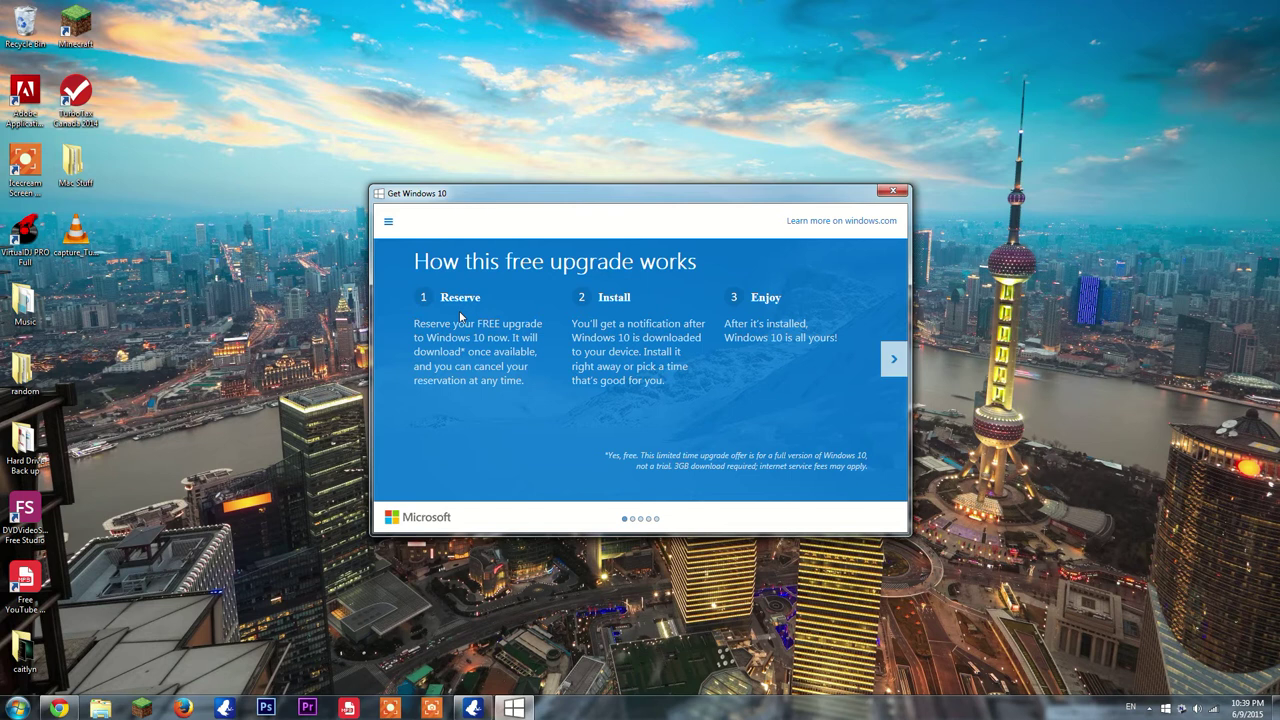
drag(569, 195, 521, 171)
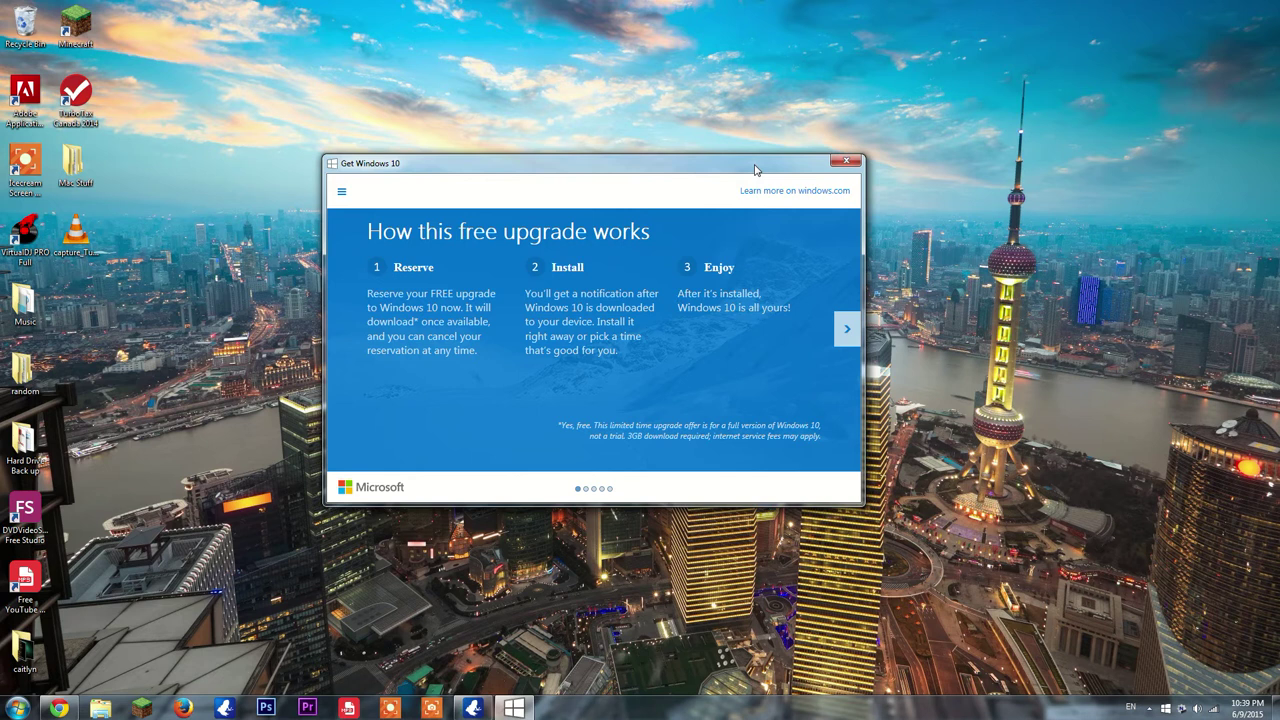
click(847, 162)
Step: Toggle the hidden tray icons, nudge the upgrade window right, then close Get Windows 10
click(1149, 709)
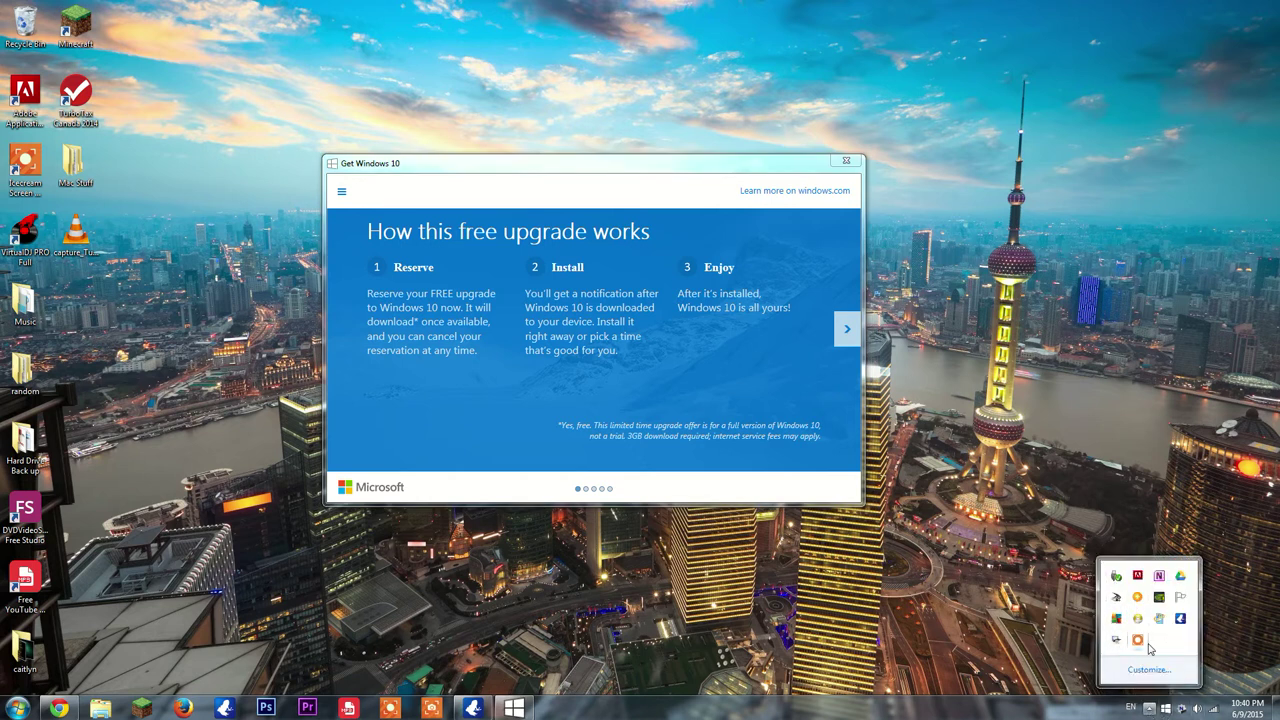
click(1151, 709)
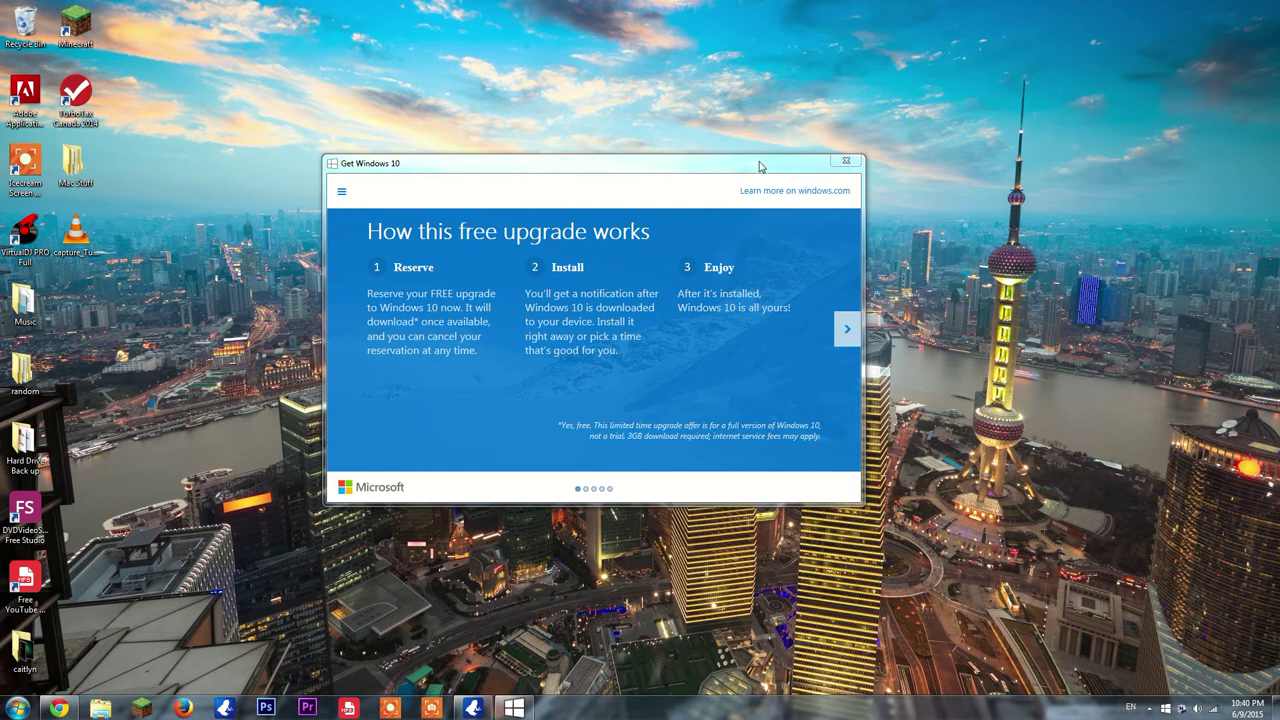
drag(760, 163, 769, 162)
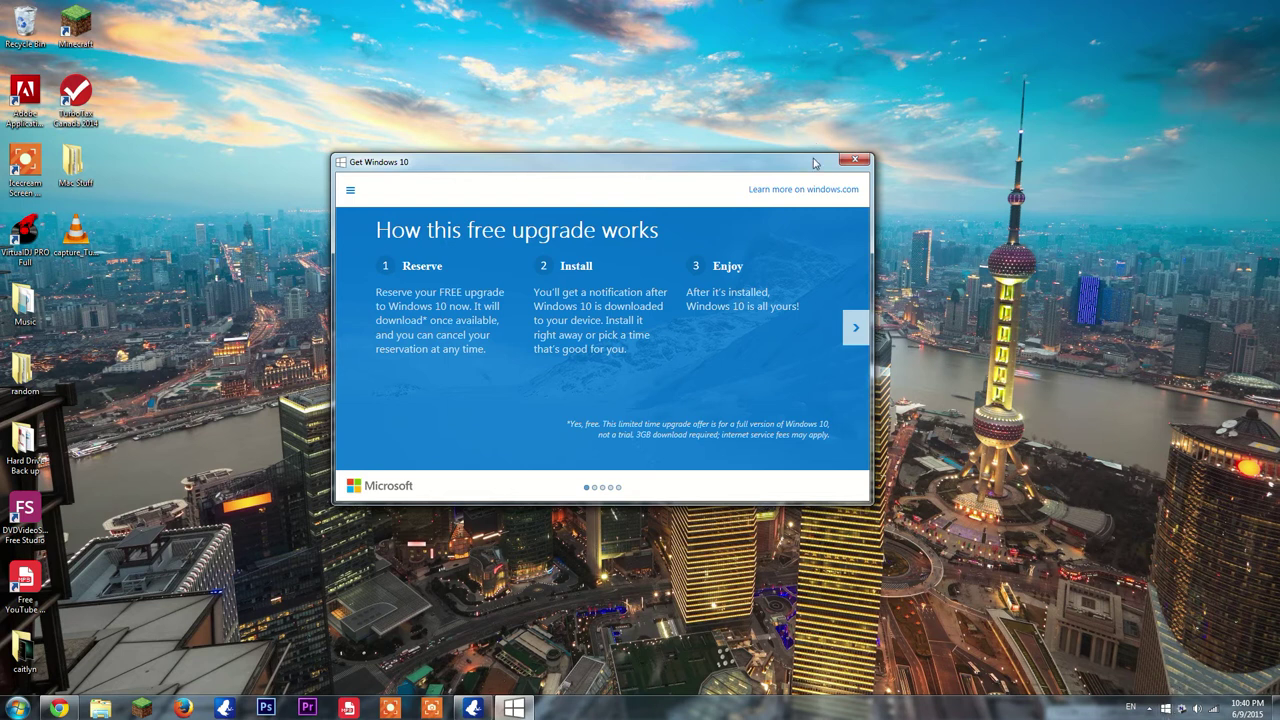
drag(814, 162, 821, 163)
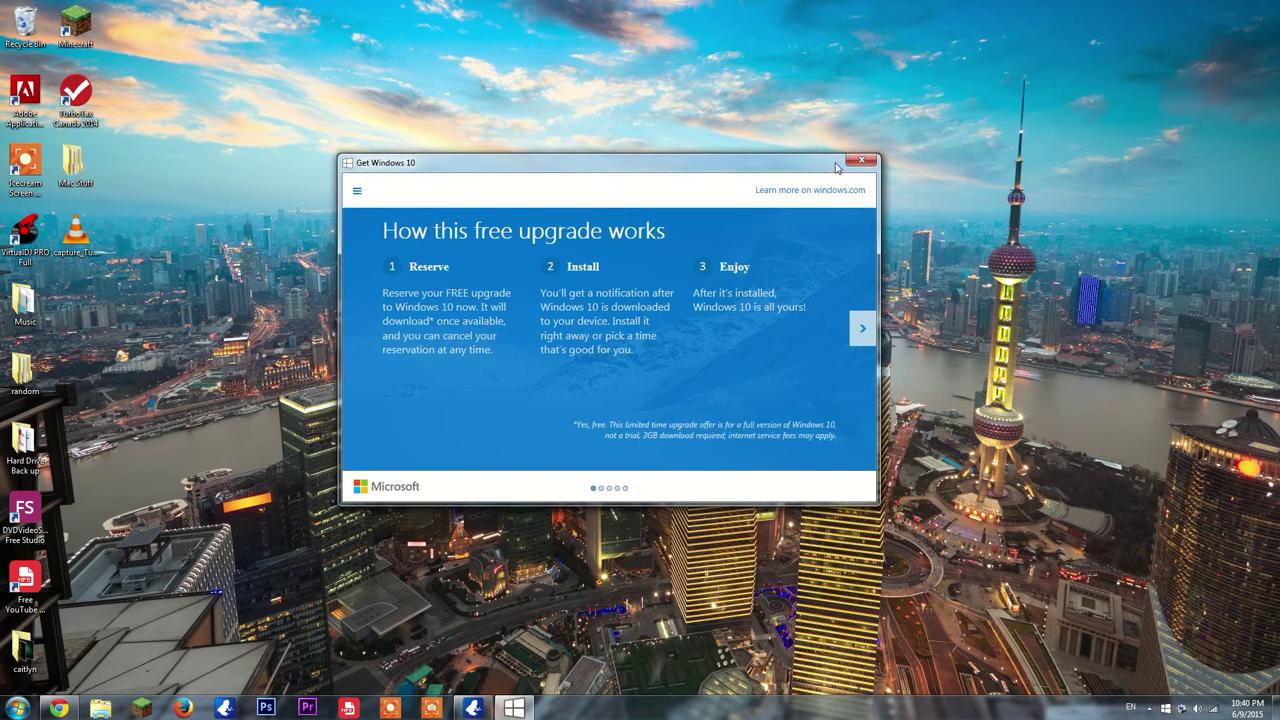
click(861, 161)
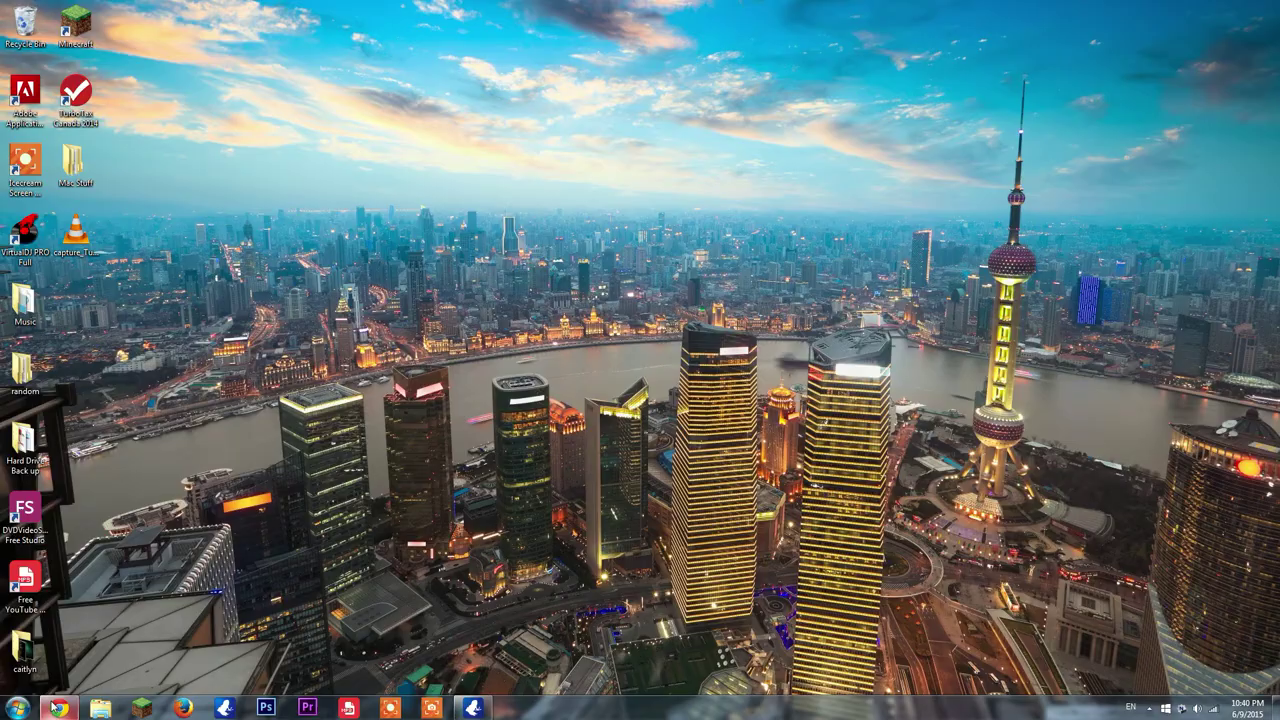
Step: Return to the Windows 10 Insider Preview download page and scroll down through it
click(58, 708)
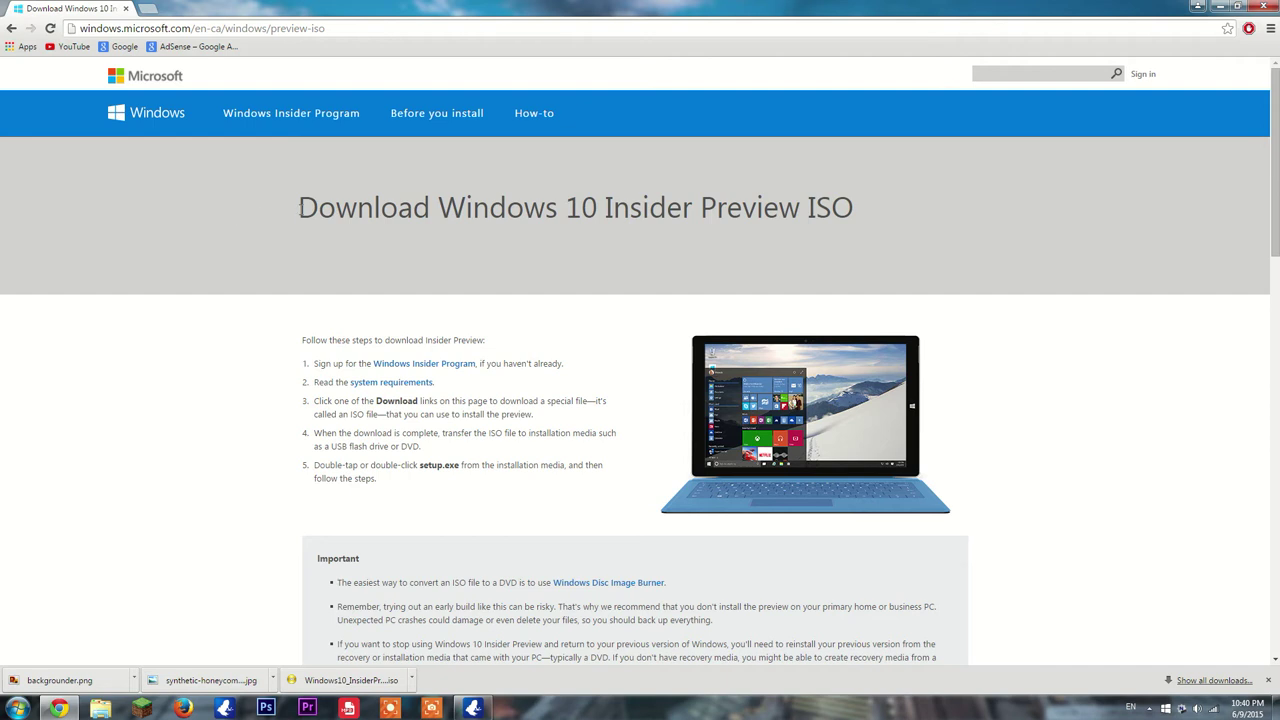
drag(299, 207, 866, 229)
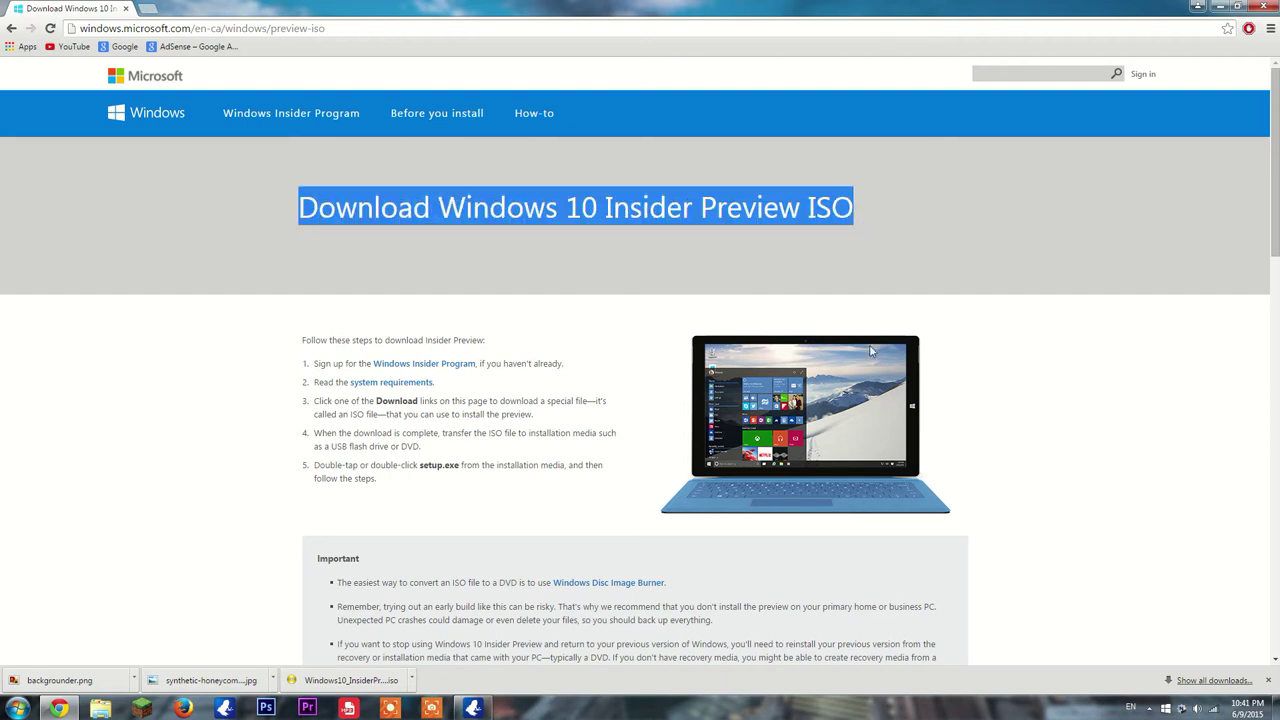
click(877, 216)
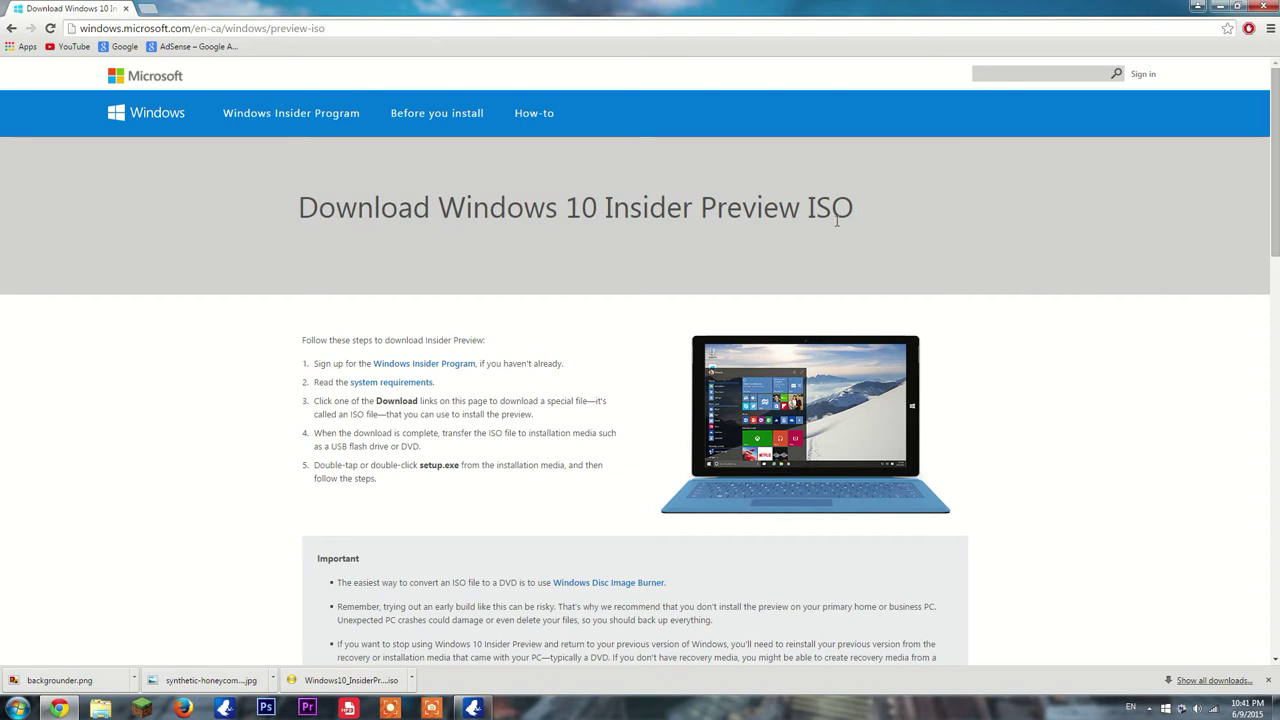
scroll(572, 438, down, 2)
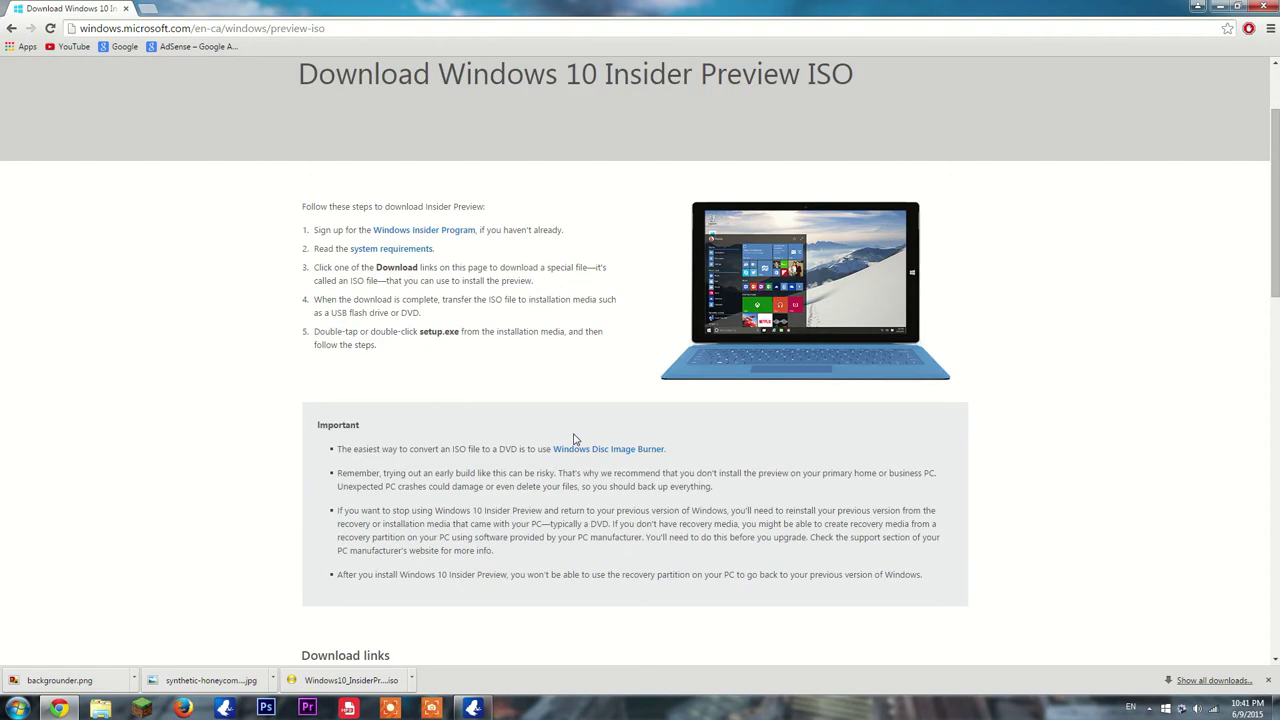
scroll(577, 440, down, 1)
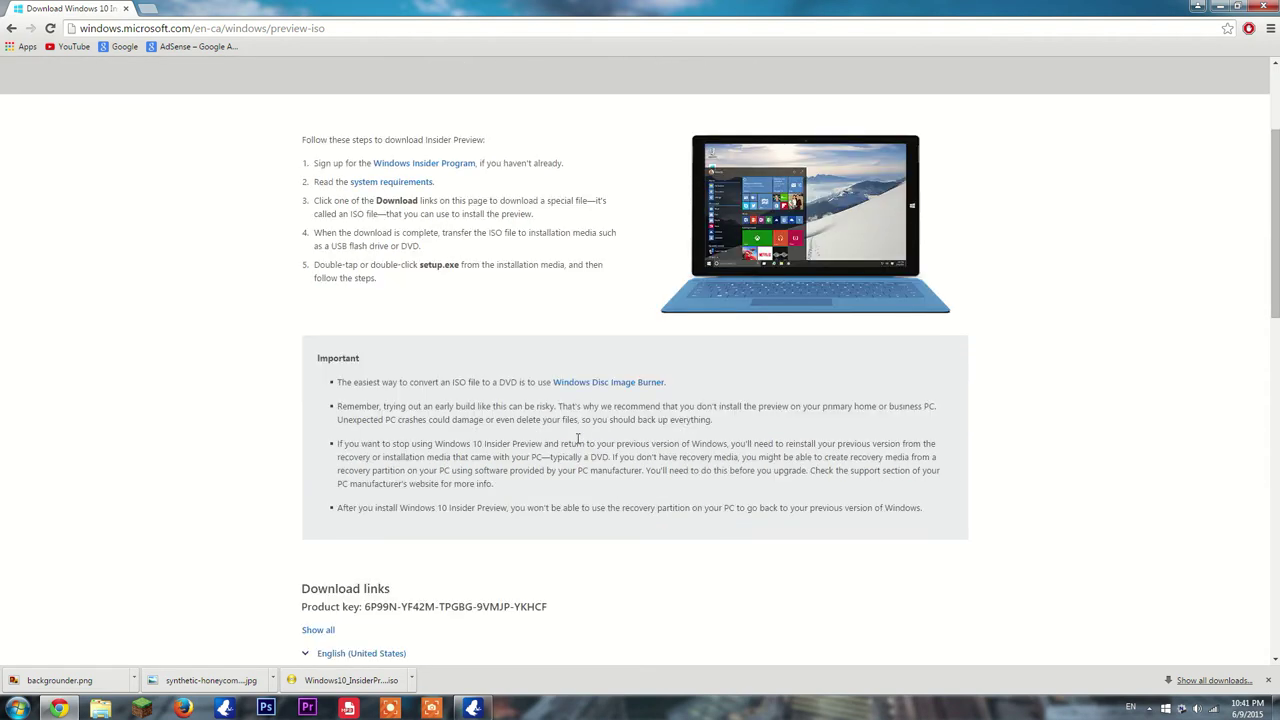
scroll(480, 555, down, 2)
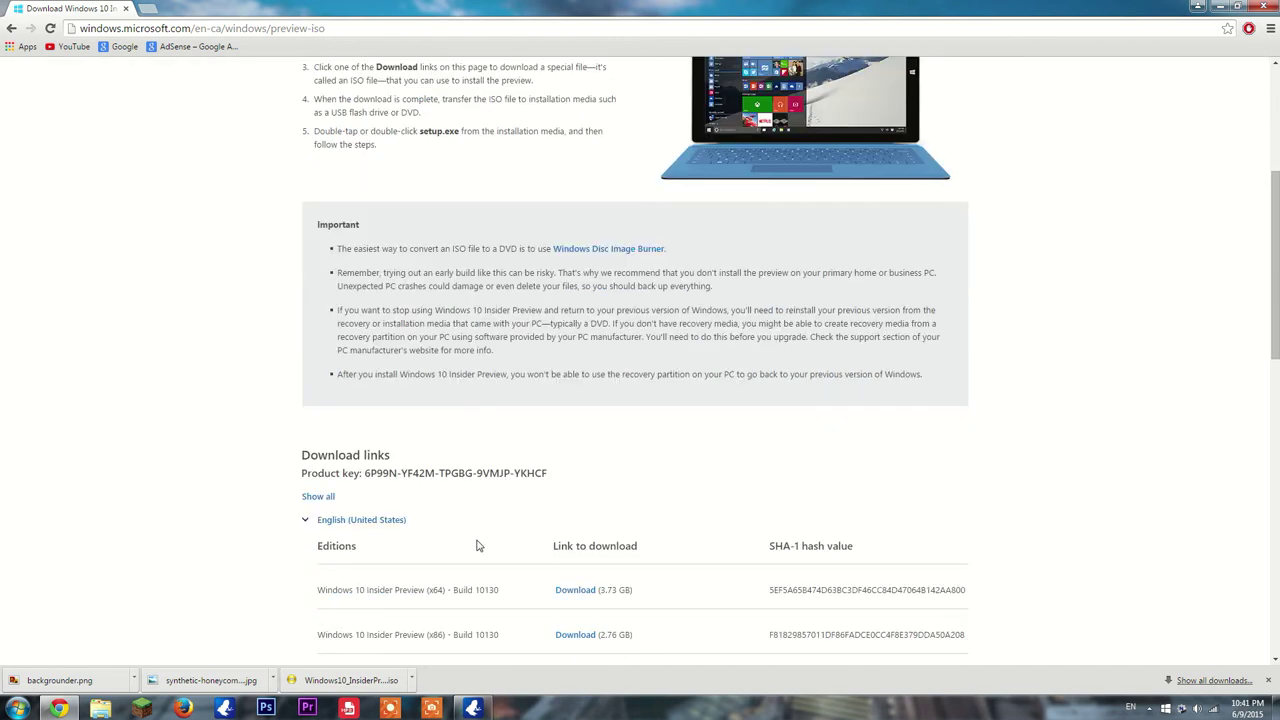
scroll(477, 545, down, 1)
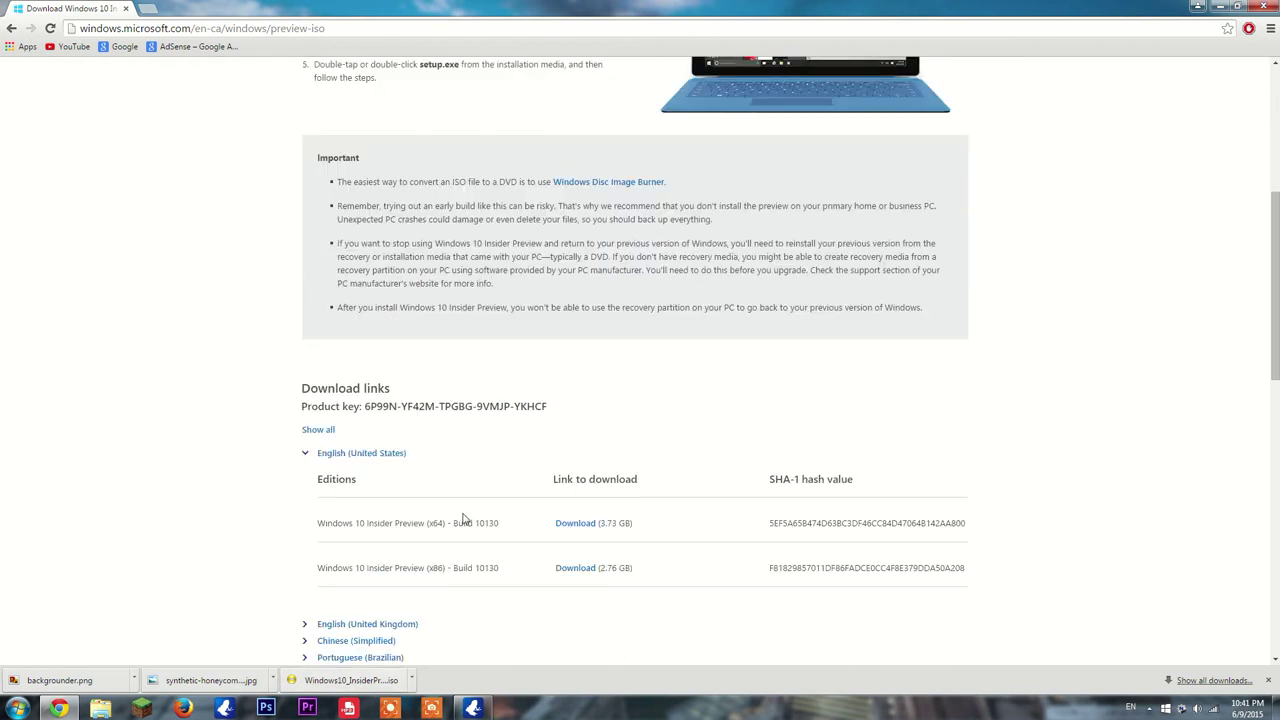
scroll(470, 495, down, 1)
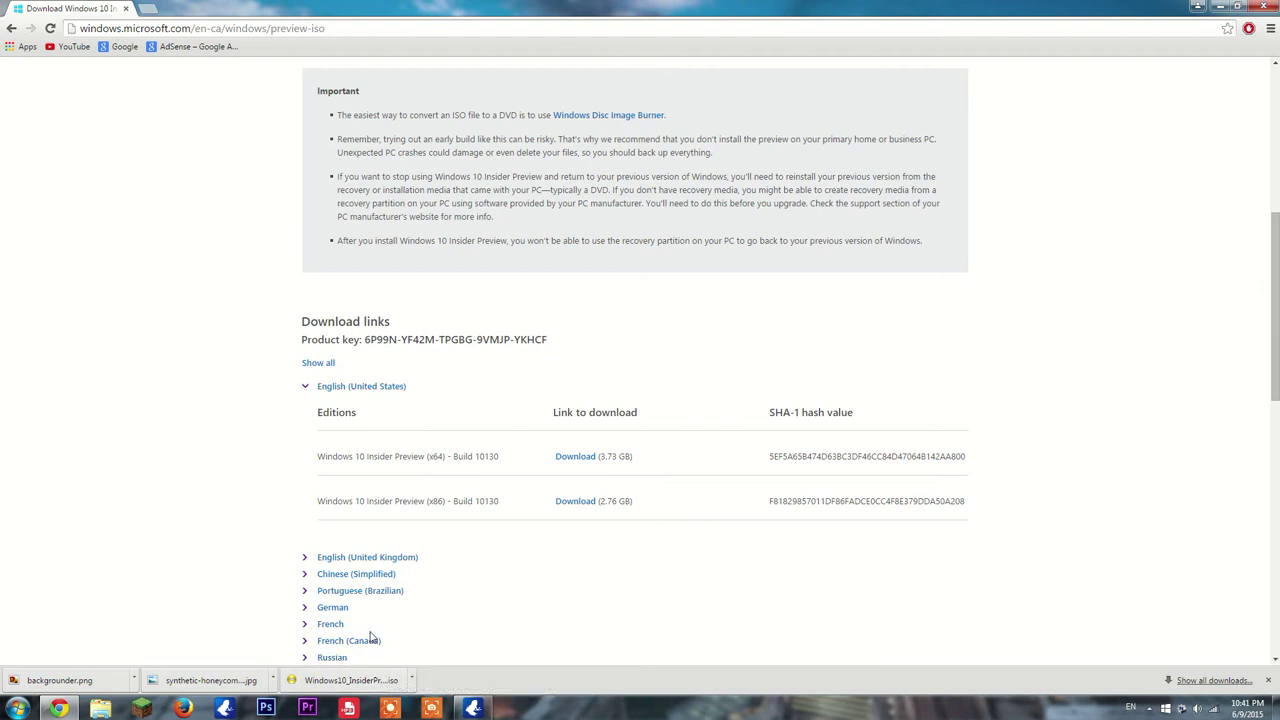
scroll(408, 458, down, 2)
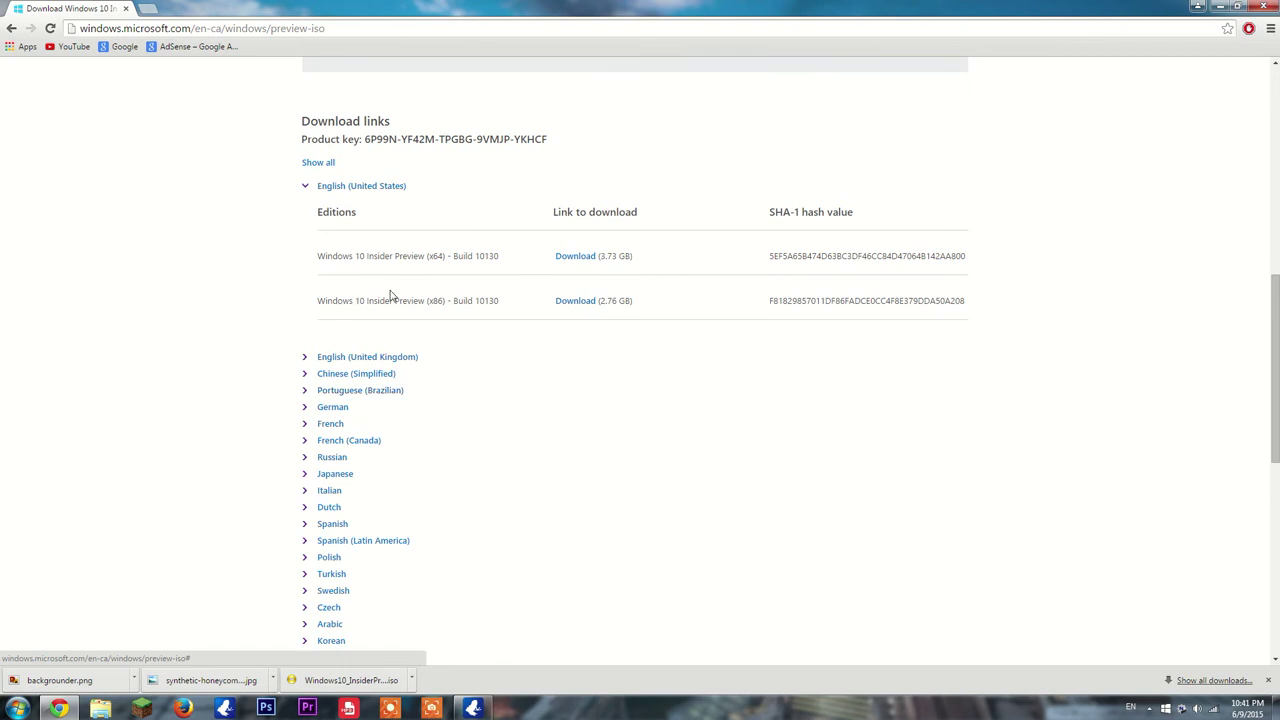
scroll(450, 280, down, 1)
scroll(411, 363, up, 2)
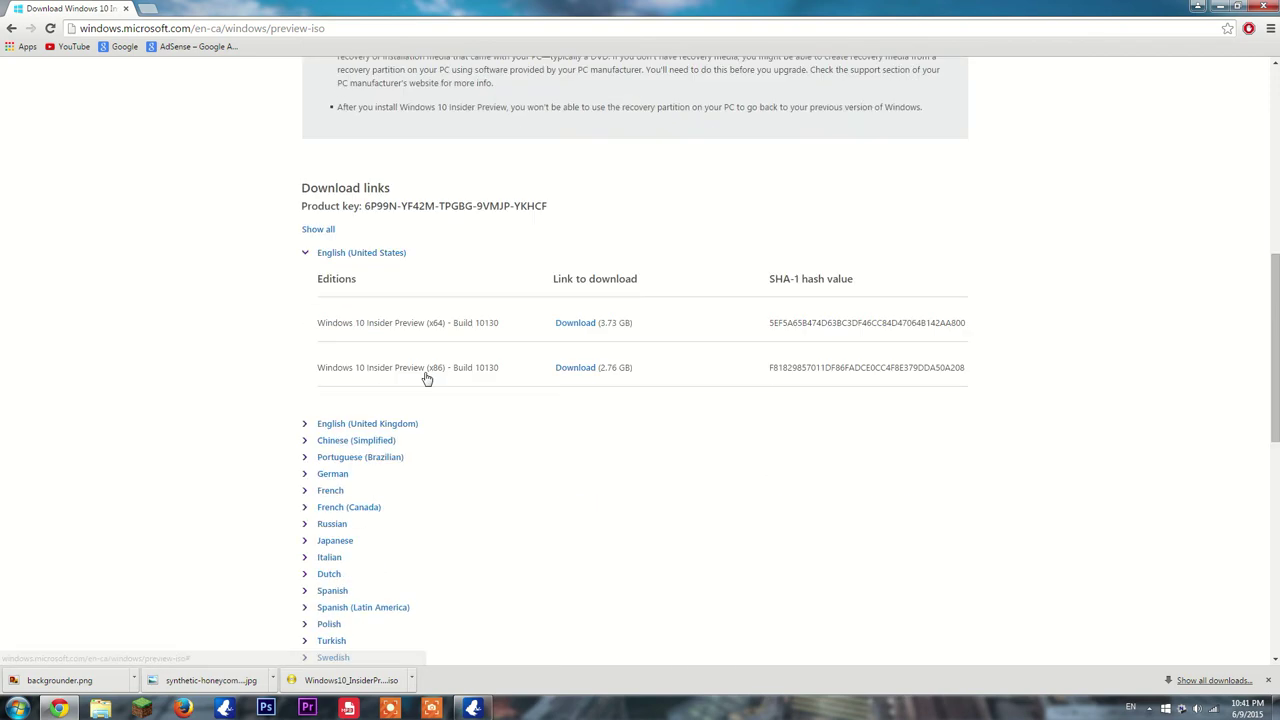
scroll(426, 378, down, 1)
Step: Expand the English (United States) download links, highlight the x64 edition, and minimize Chrome
click(334, 121)
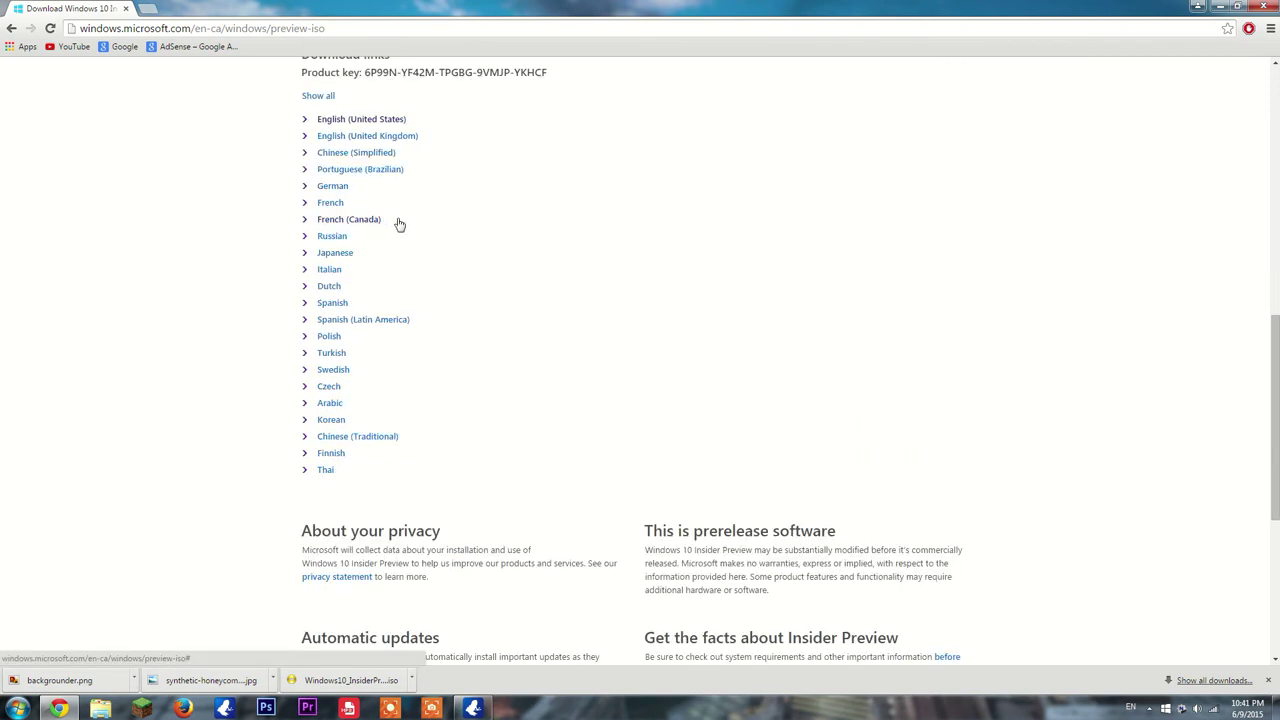
scroll(399, 224, up, 1)
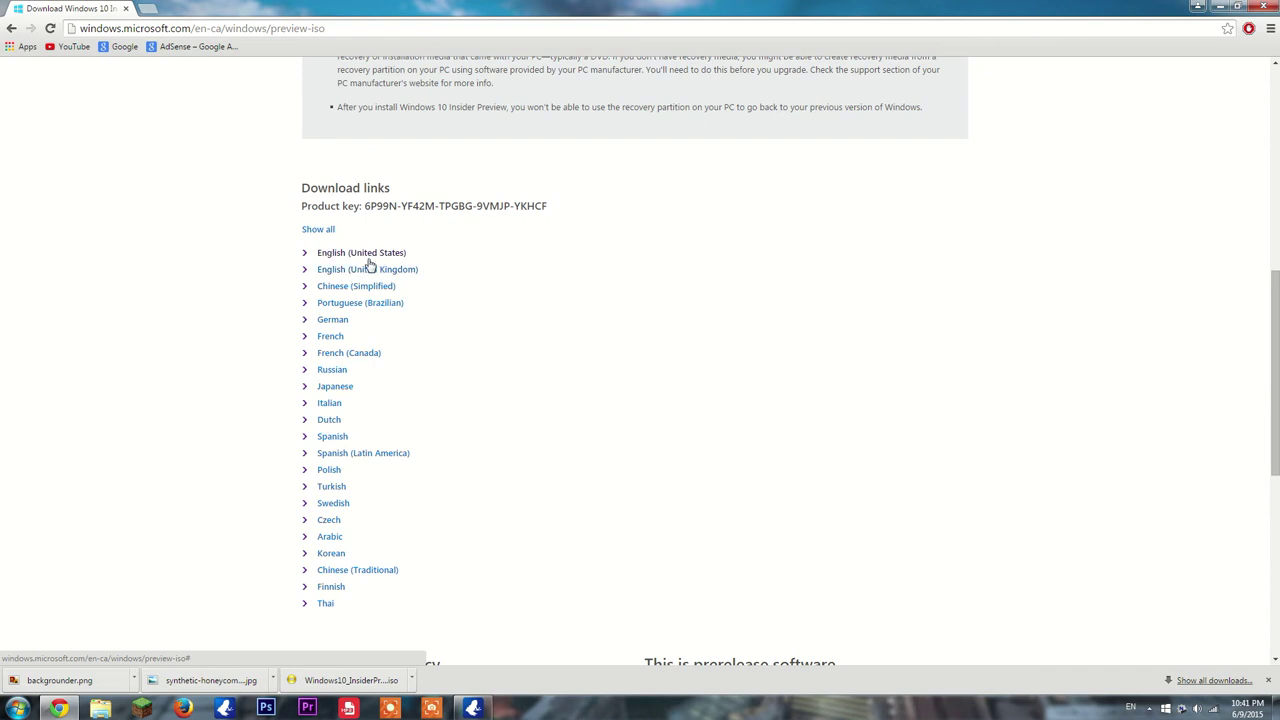
click(368, 256)
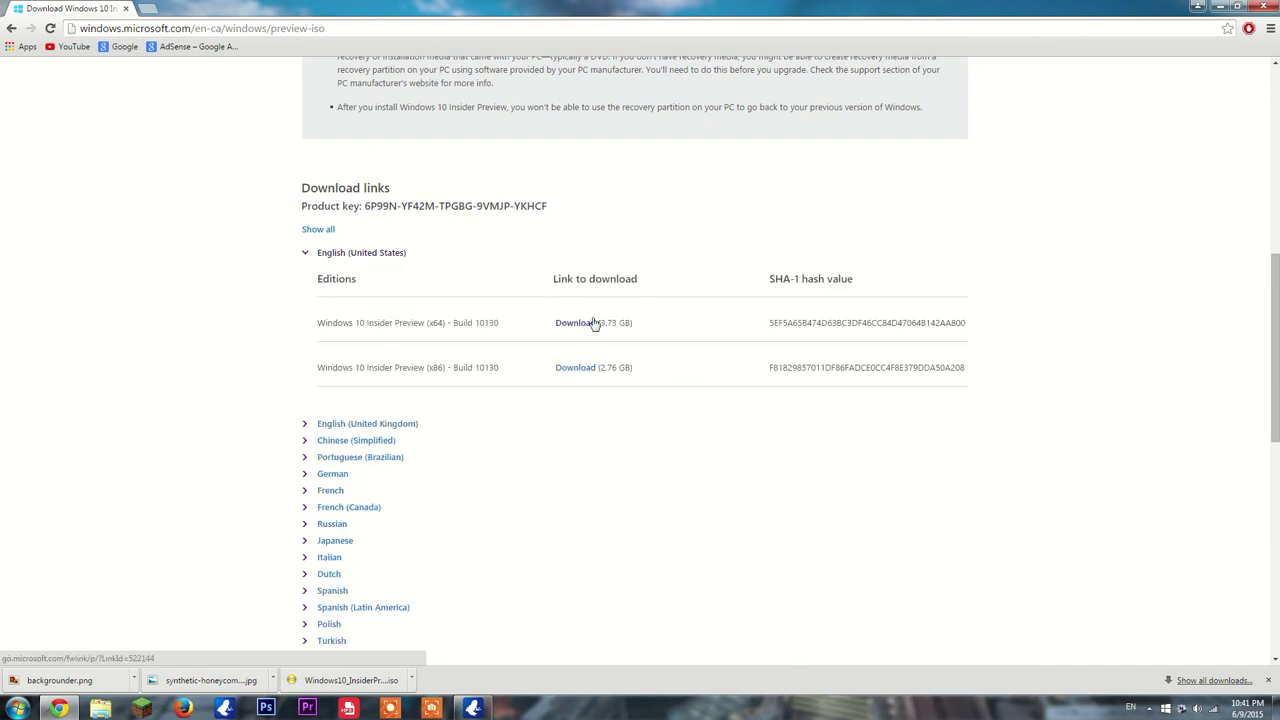
drag(428, 323, 458, 324)
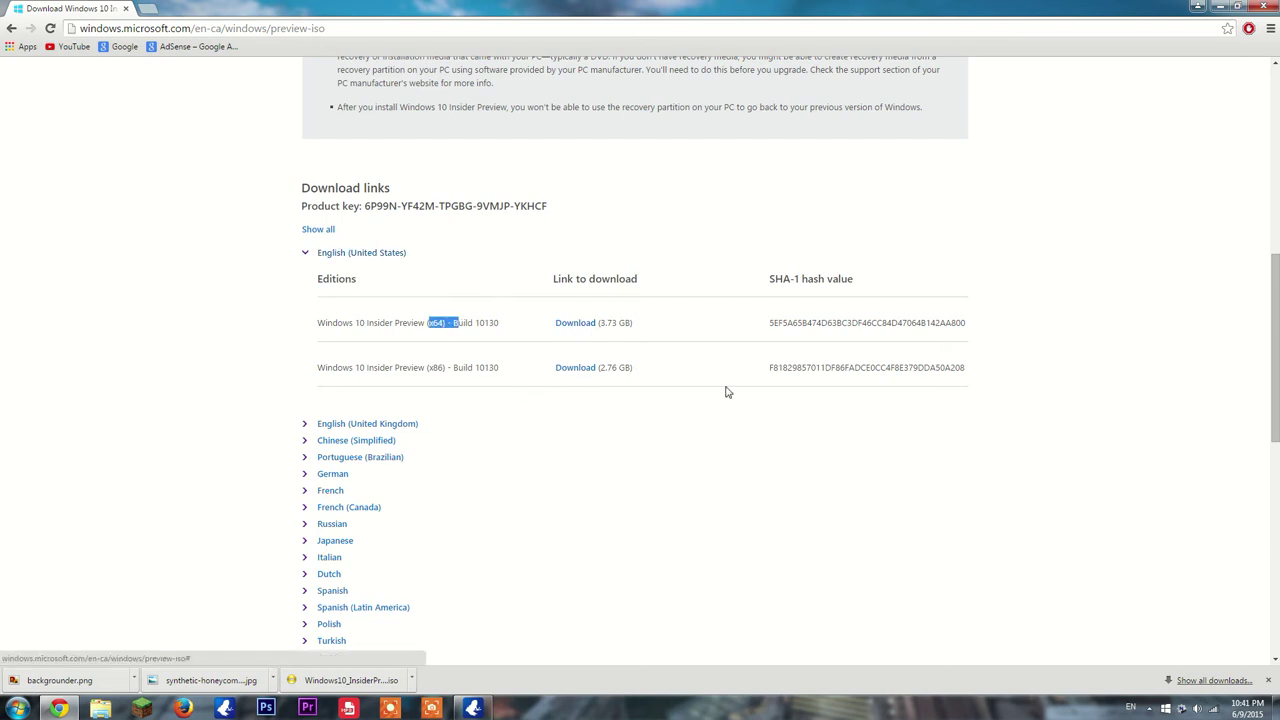
click(1218, 7)
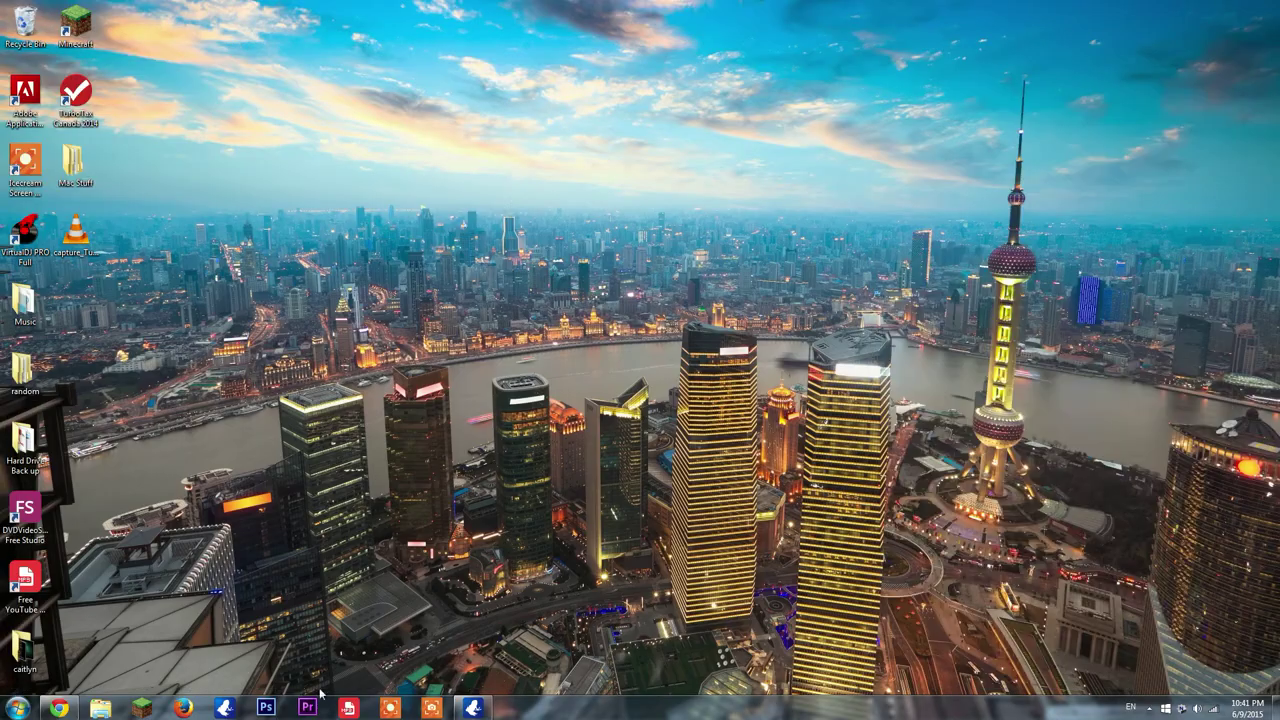
Step: Move the Windows10_InsiderPreview_x64_EN-US_10130 ISO from Downloads onto the desktop
click(100, 708)
click(645, 288)
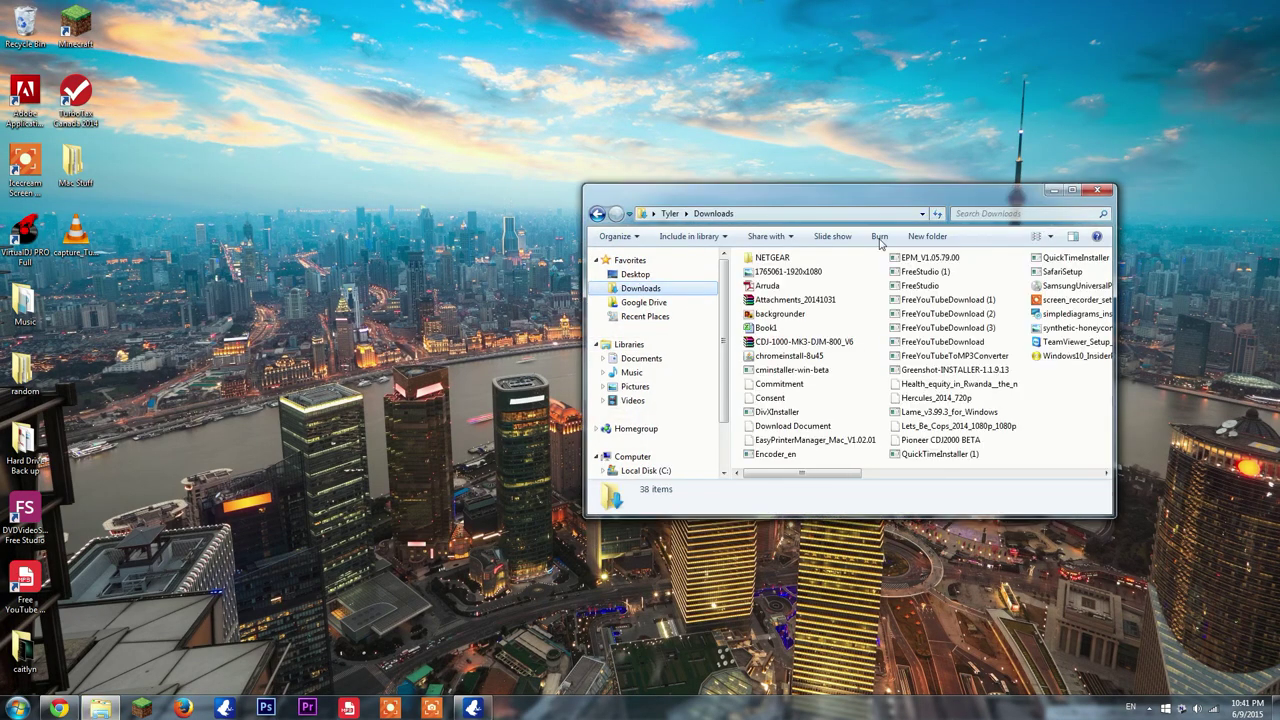
drag(801, 475, 974, 472)
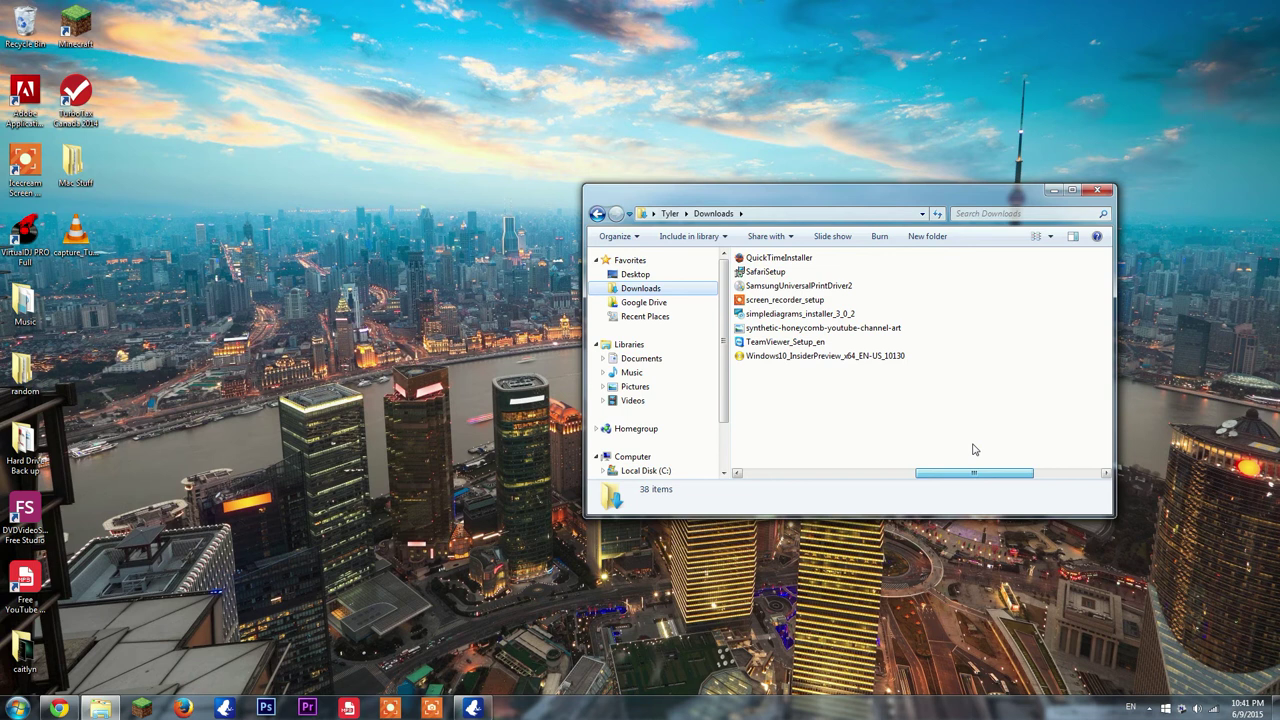
drag(780, 357, 279, 310)
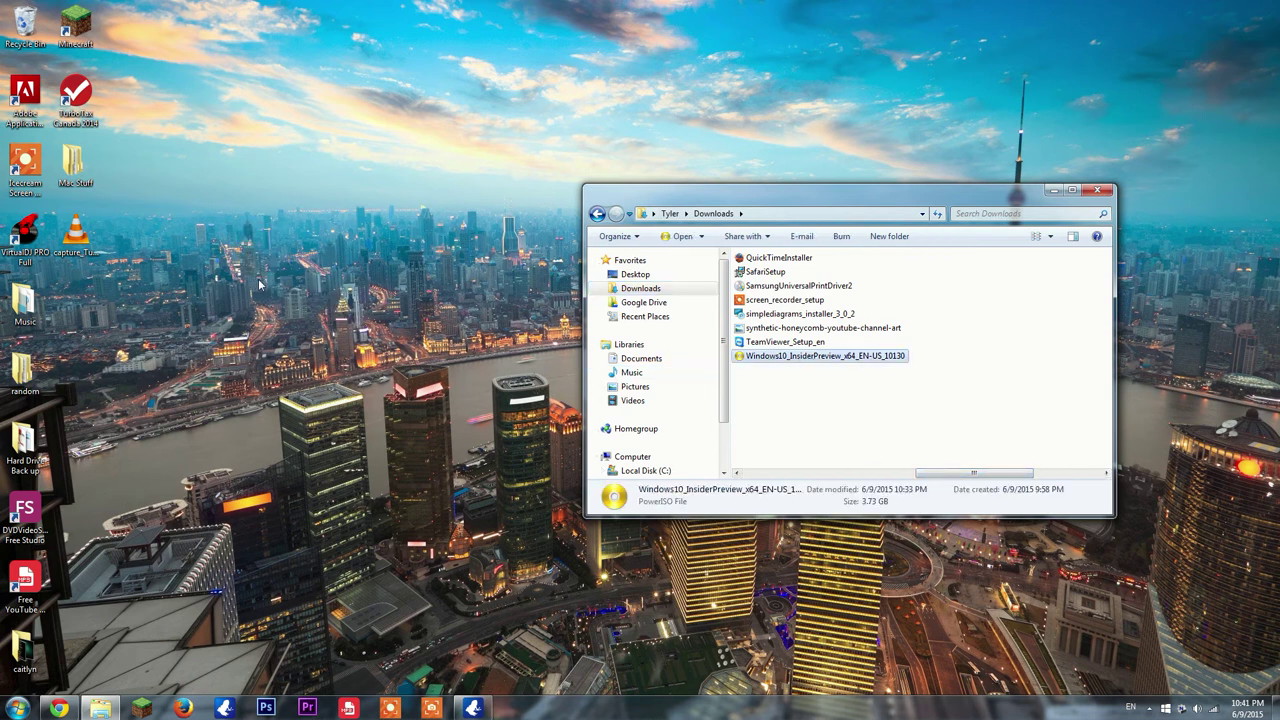
click(1098, 190)
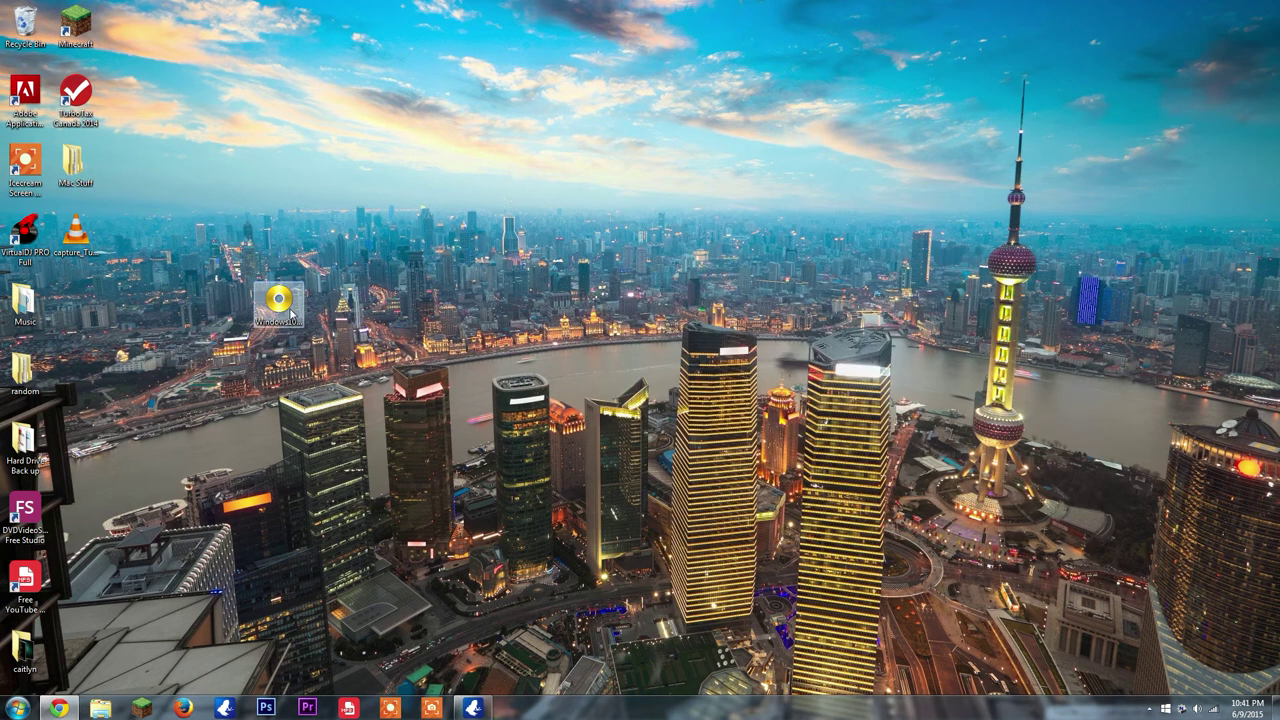
drag(291, 314, 138, 312)
Step: Mount the desktop ISO with PowerISO as virtual drive E:
right_click(147, 307)
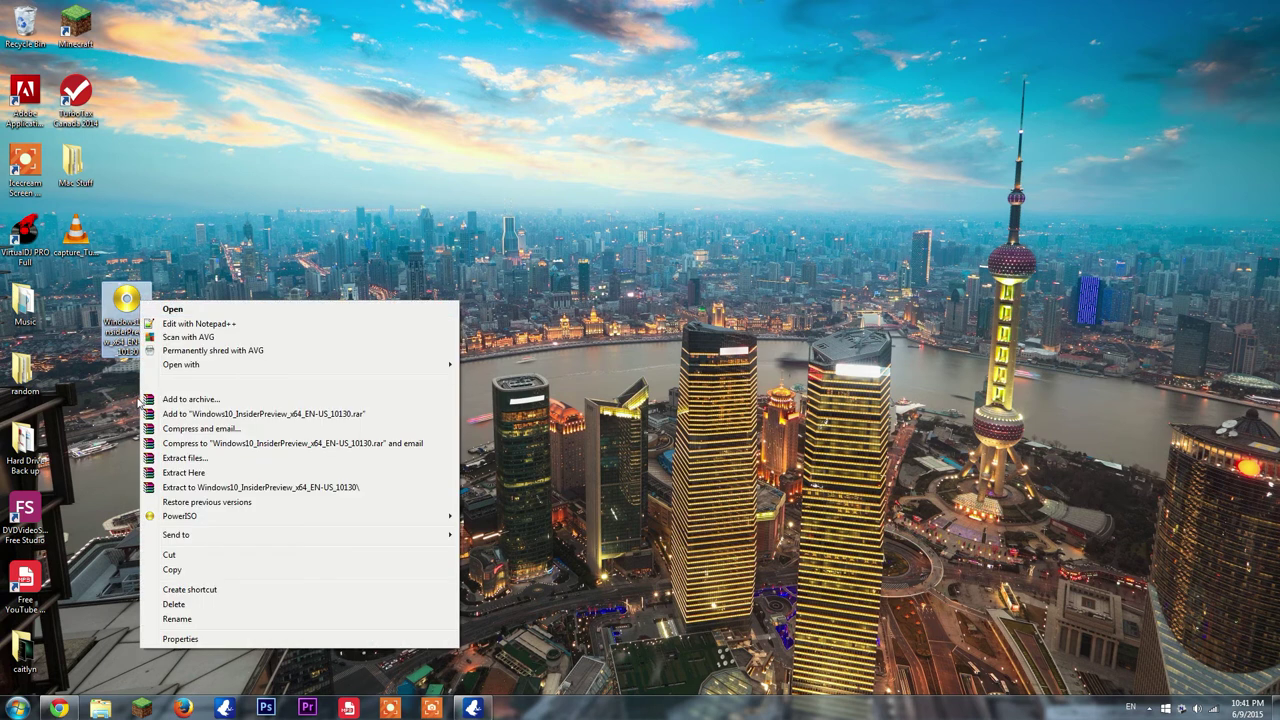
mouse_move(172, 518)
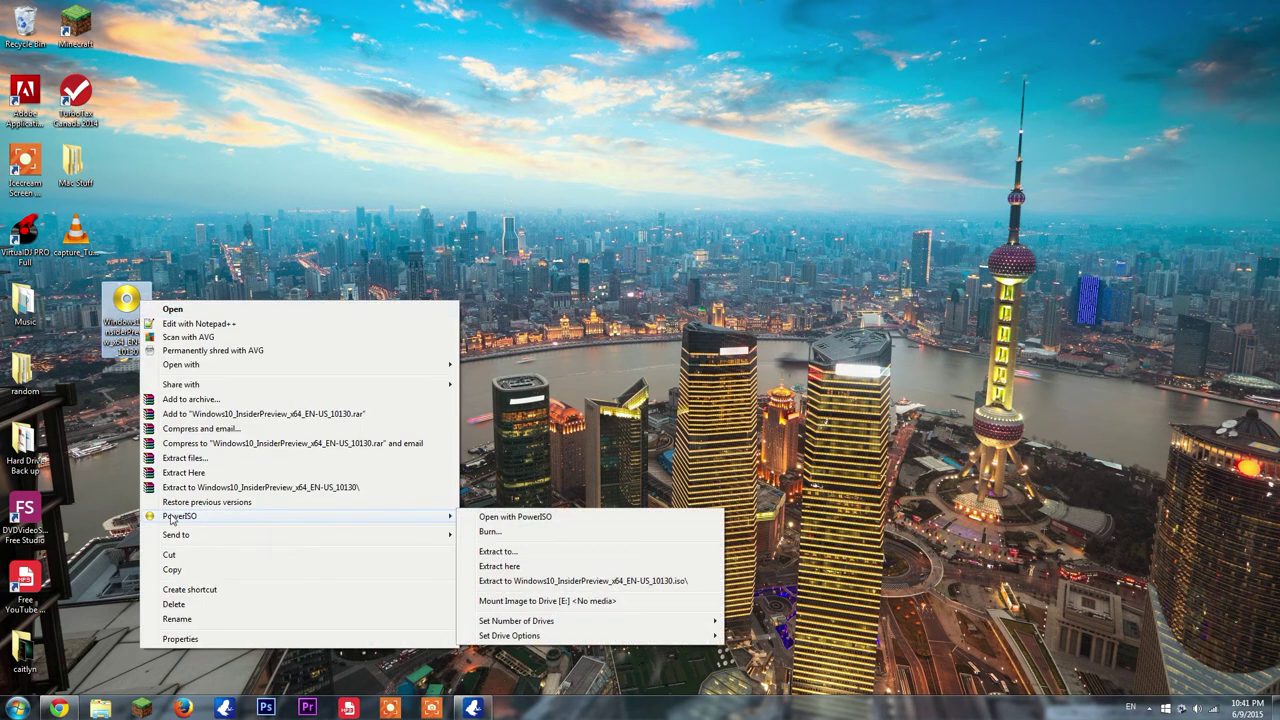
click(505, 601)
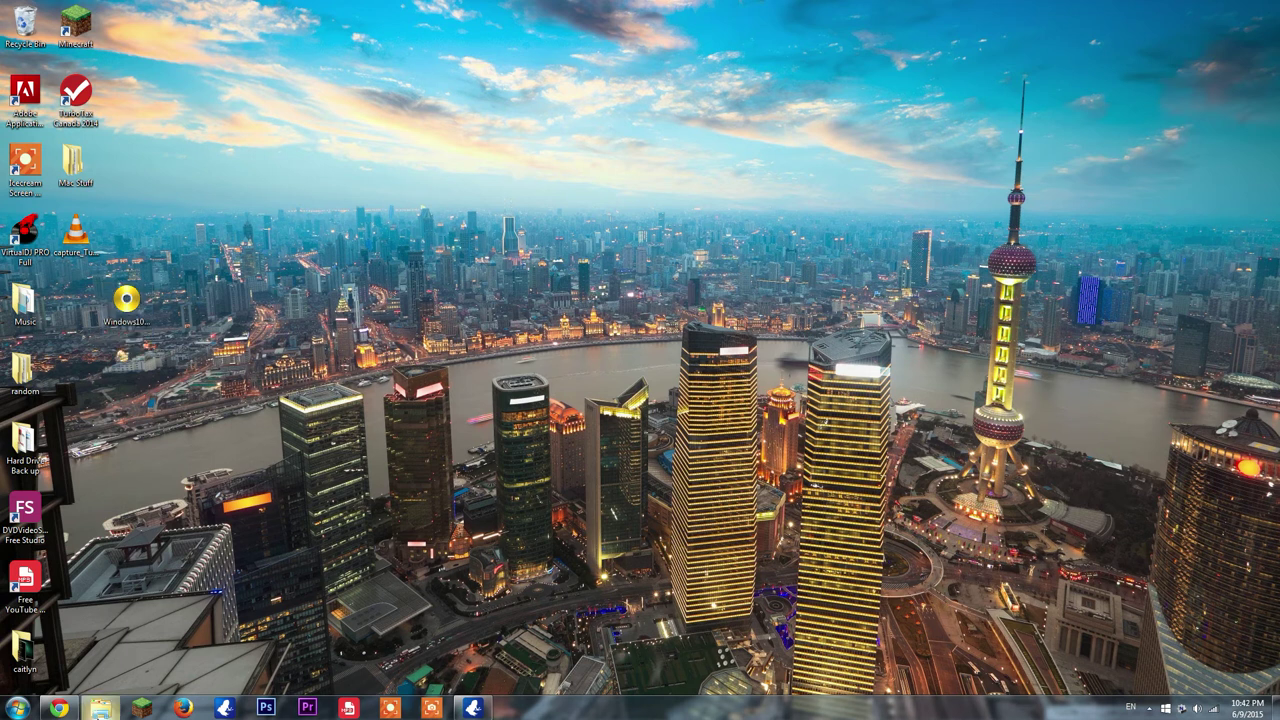
Step: Shift the drive E: window toward the left-centre and bring up the desktop ISO's actions
scroll(690, 440, down, 1)
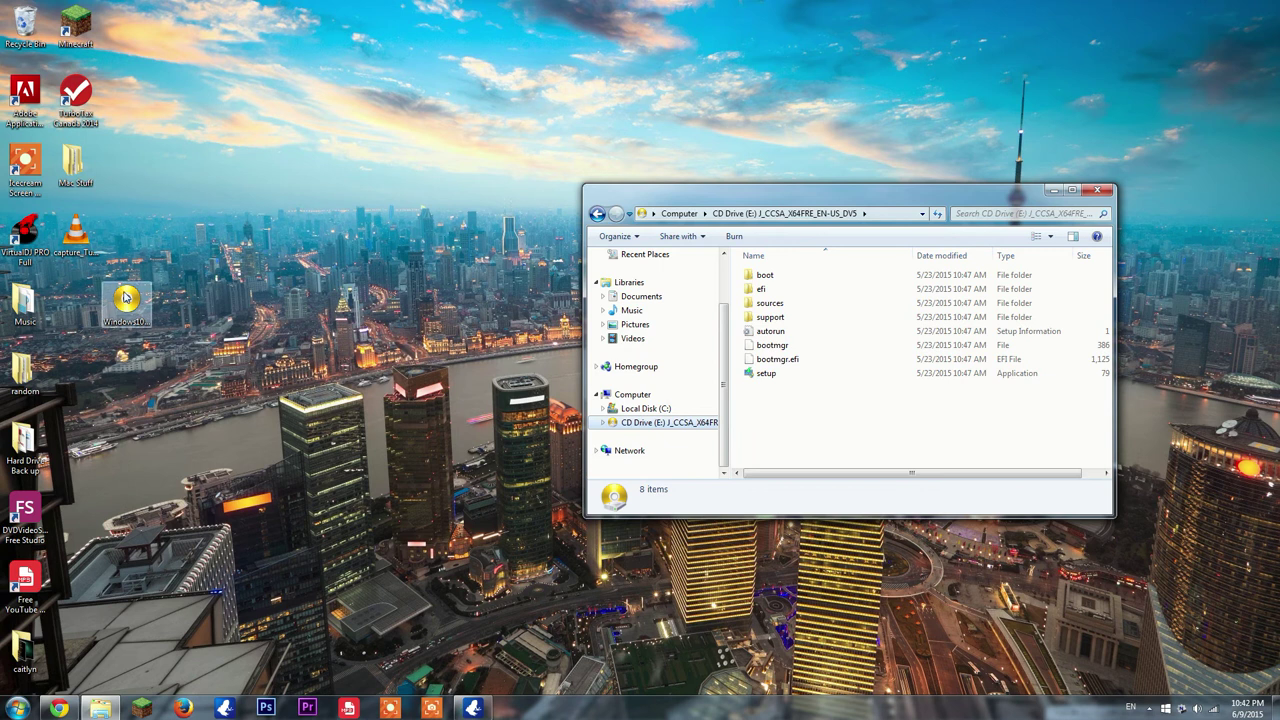
drag(687, 189, 433, 170)
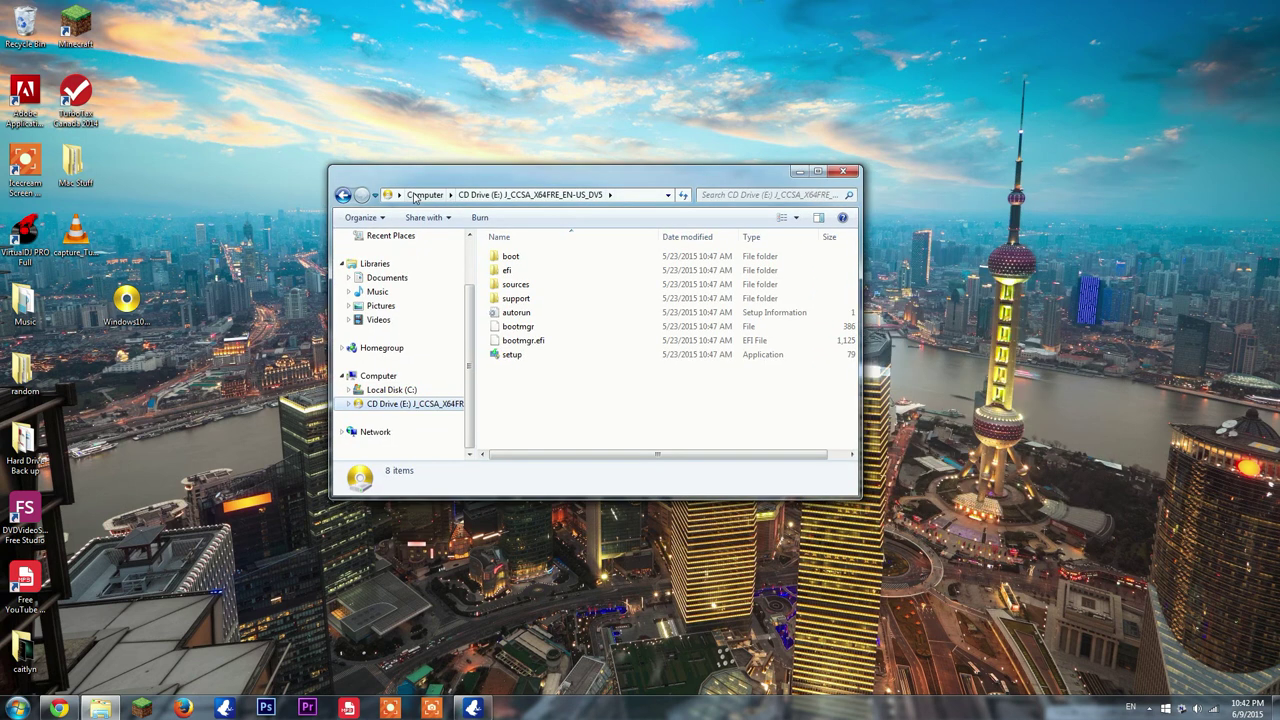
right_click(104, 285)
click(126, 305)
double_click(126, 305)
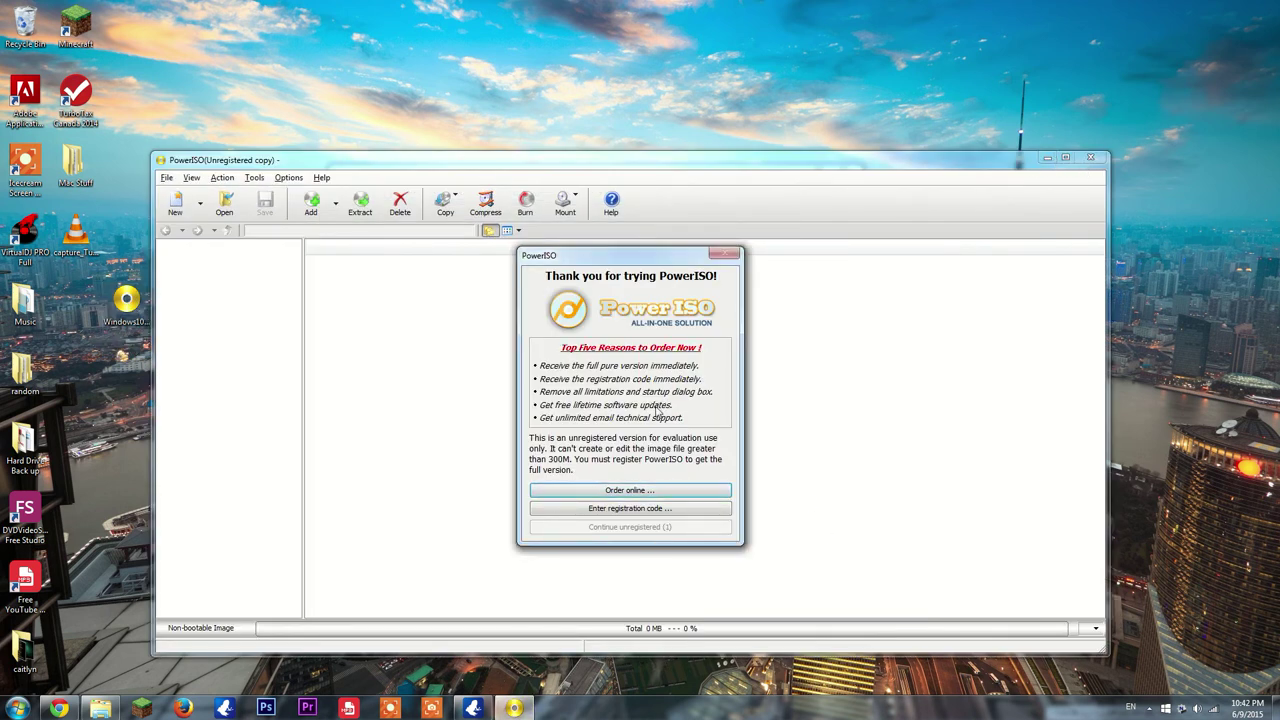
click(688, 513)
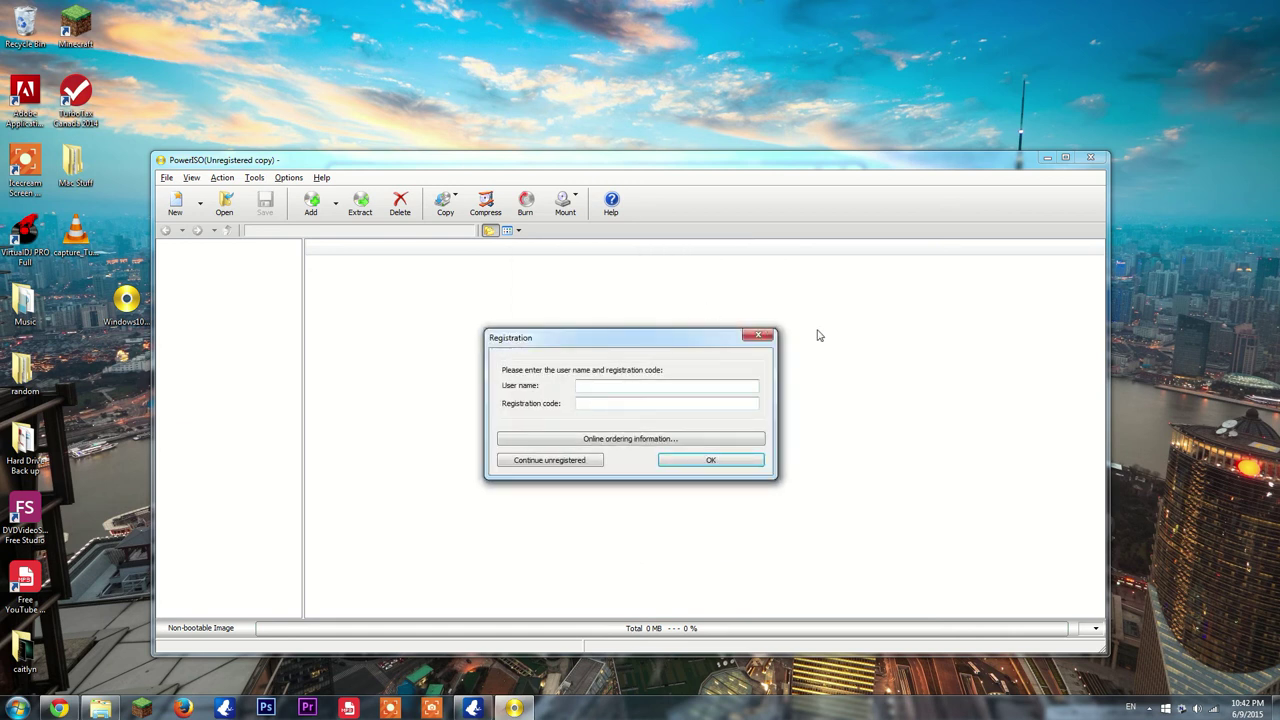
key(Escape)
click(1090, 157)
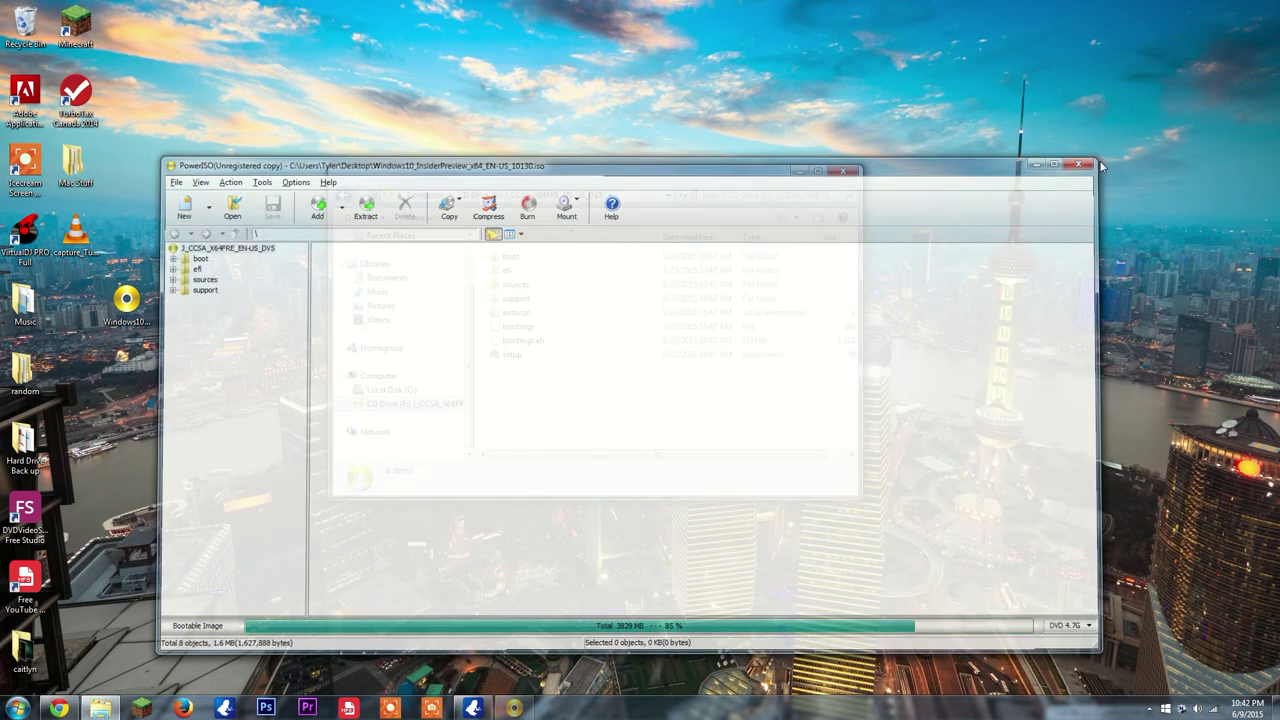
drag(126, 300, 75, 300)
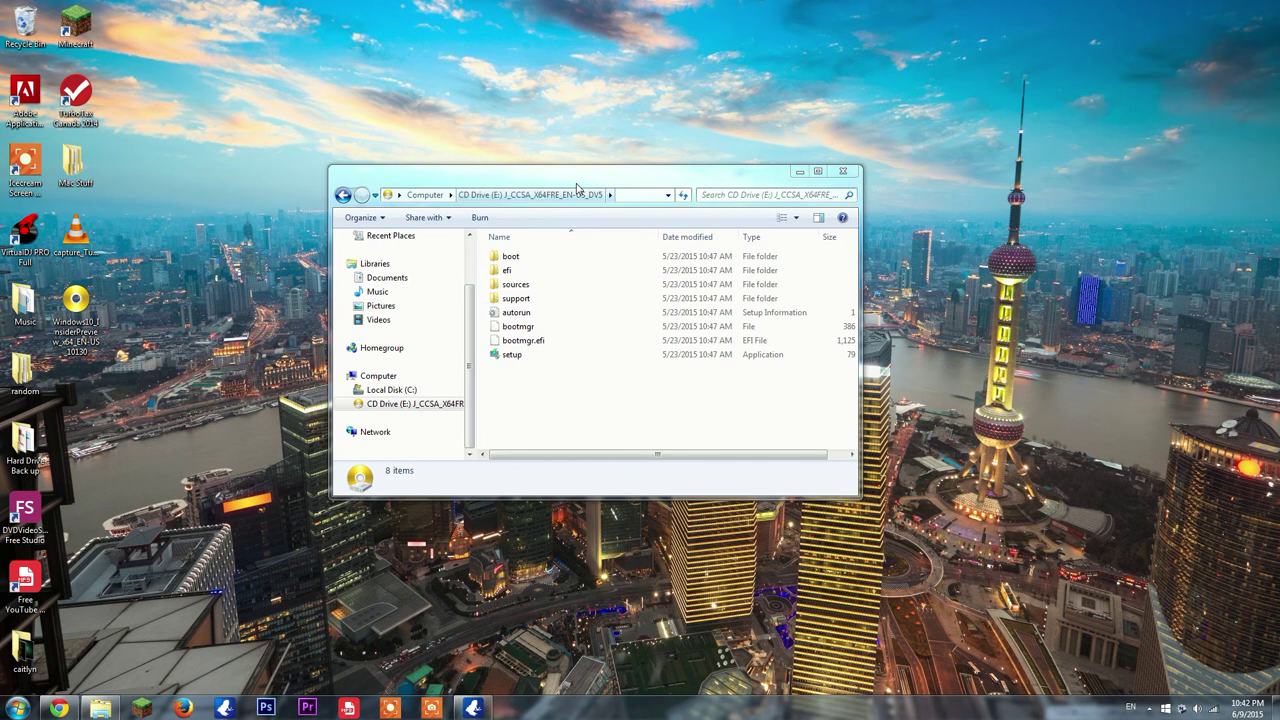
drag(582, 175, 590, 180)
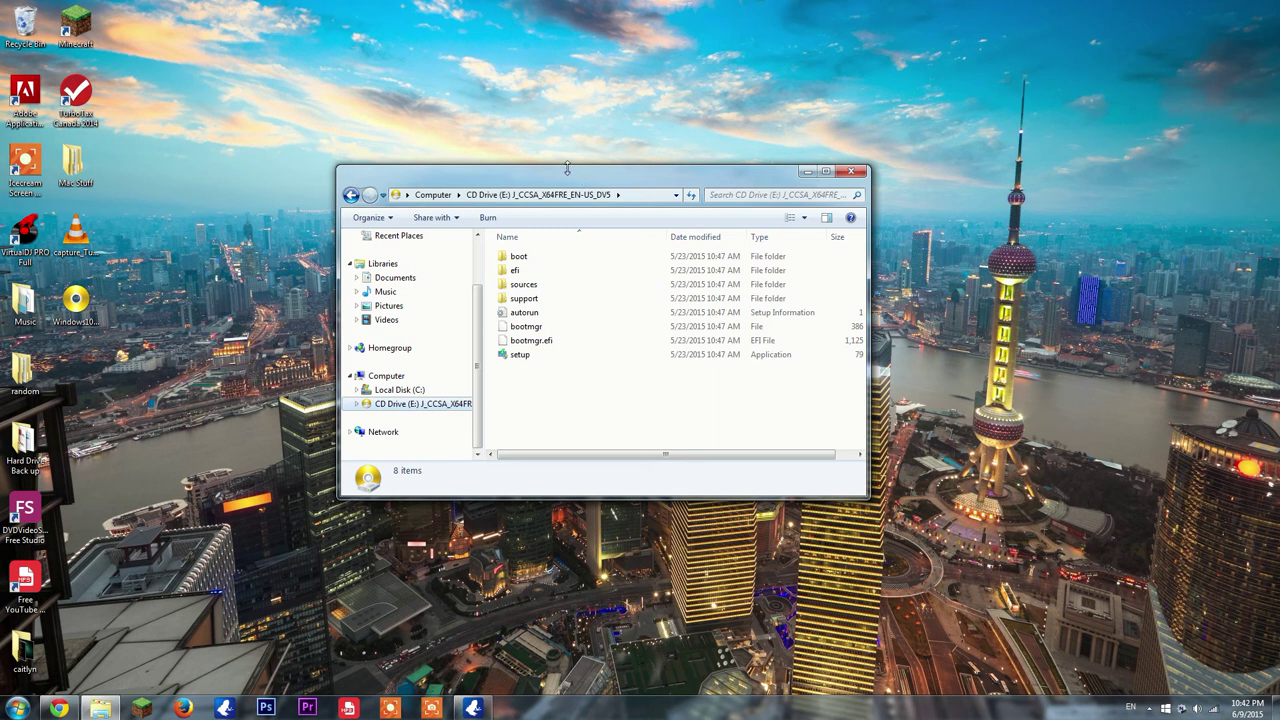
drag(567, 170, 511, 149)
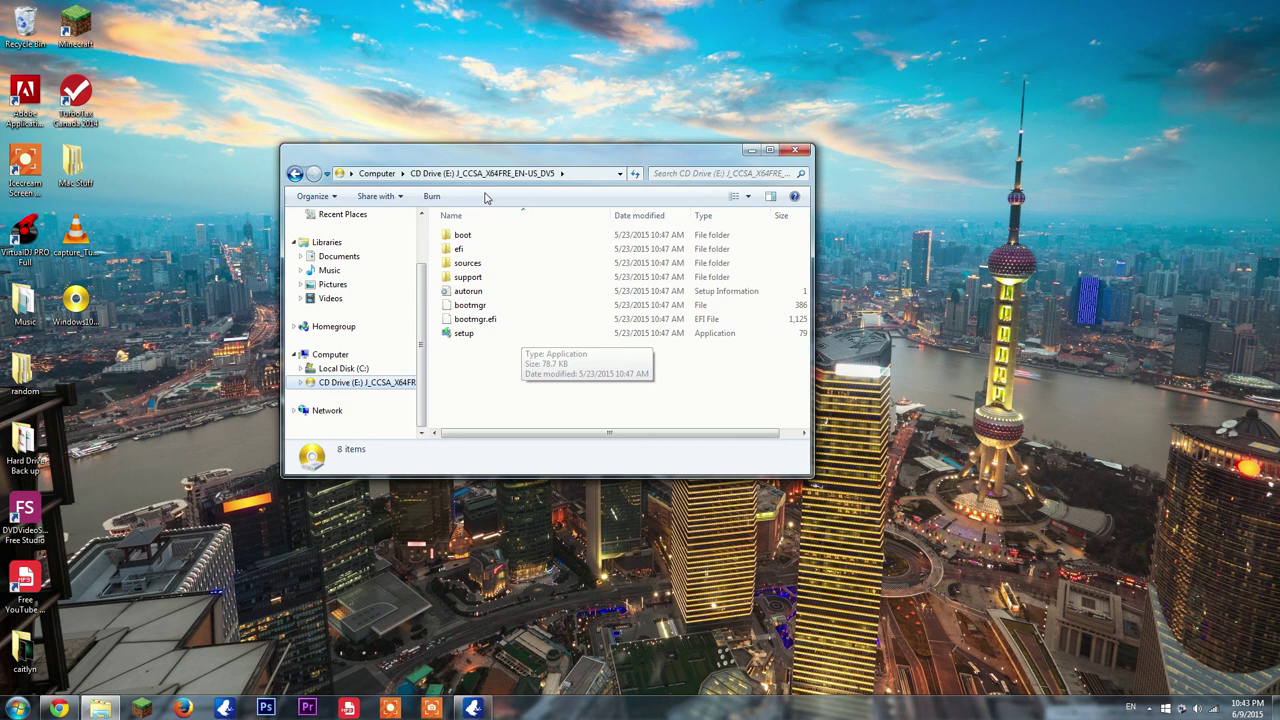
drag(484, 165, 527, 162)
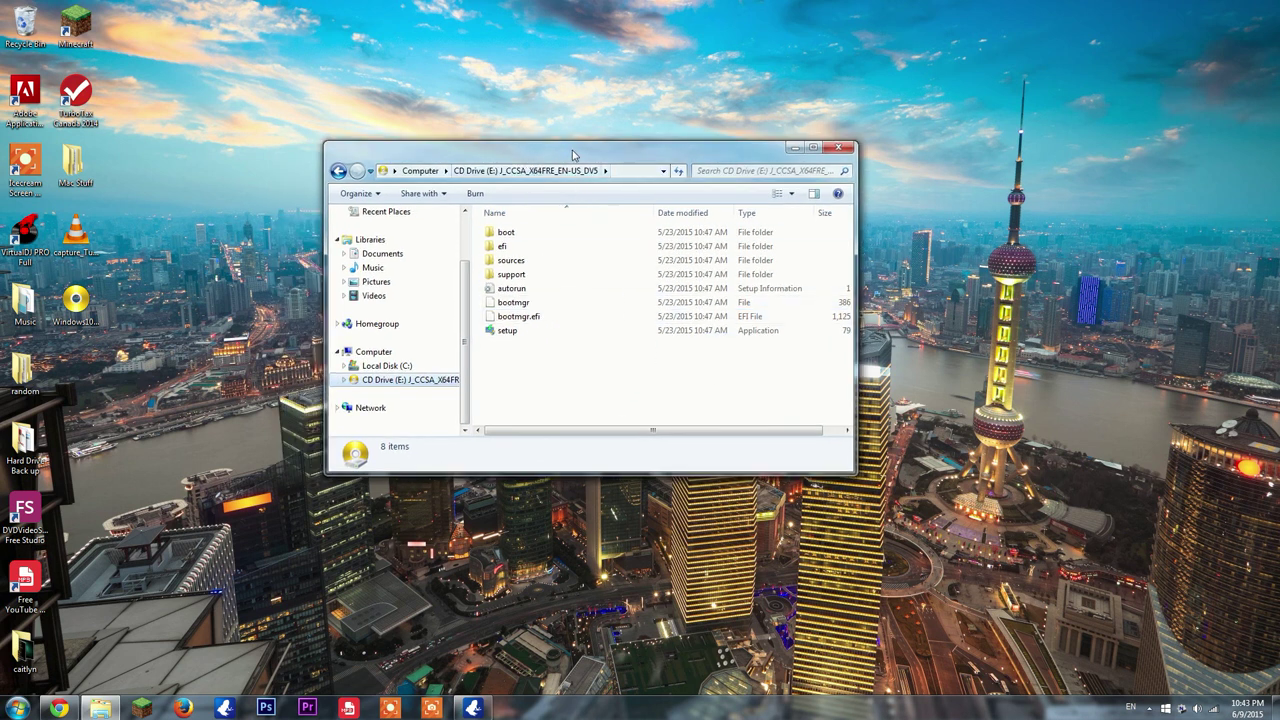
drag(572, 166, 597, 165)
Step: Close the drive E: window and reopen Get Windows 10 from the system tray
click(862, 147)
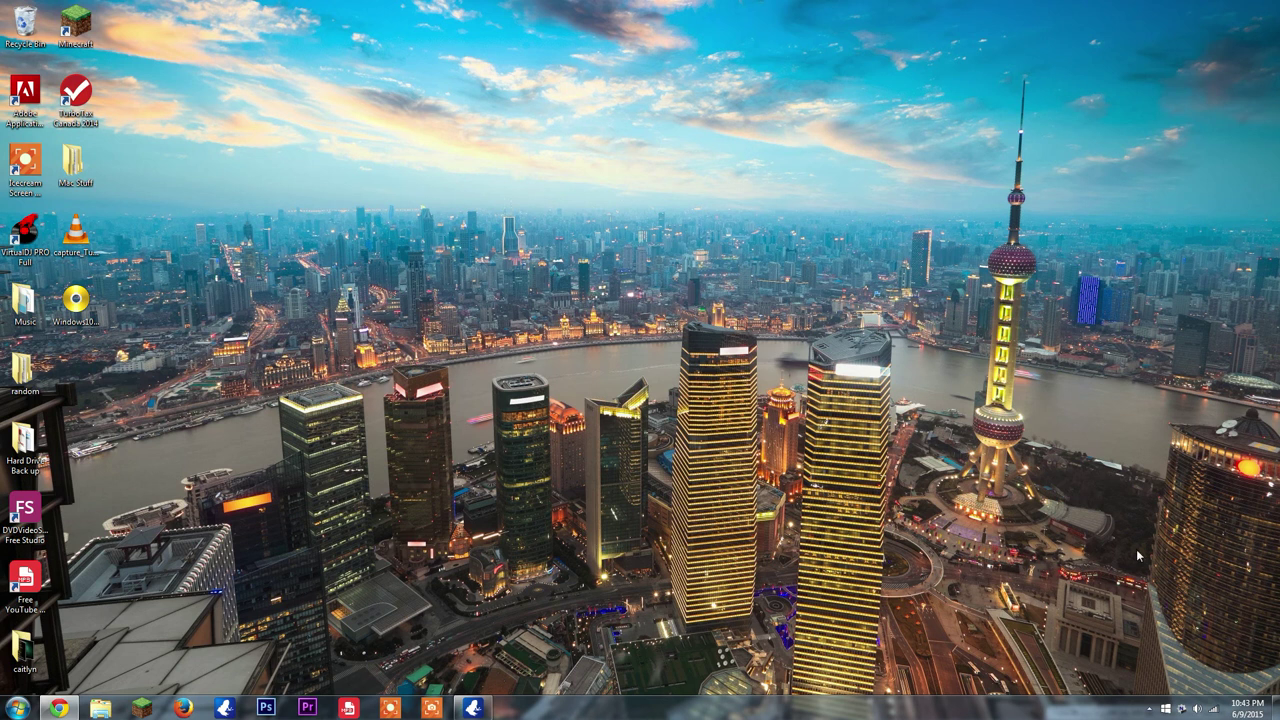
click(1165, 710)
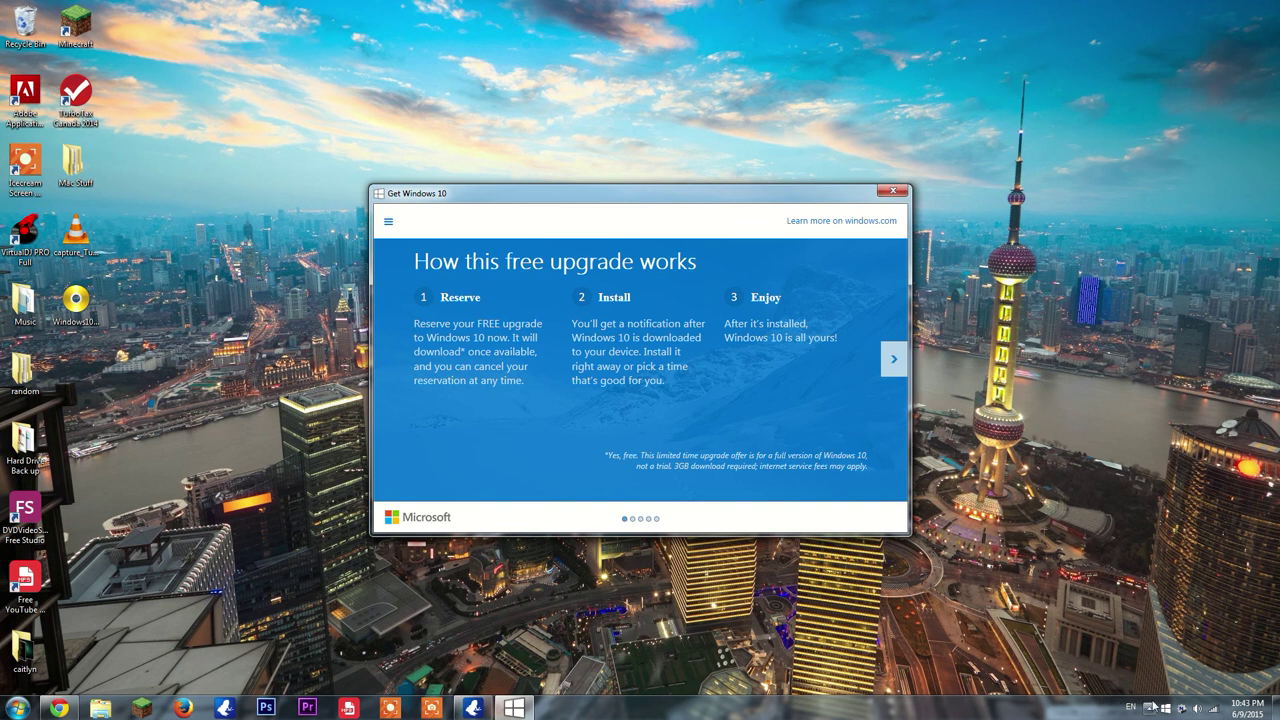